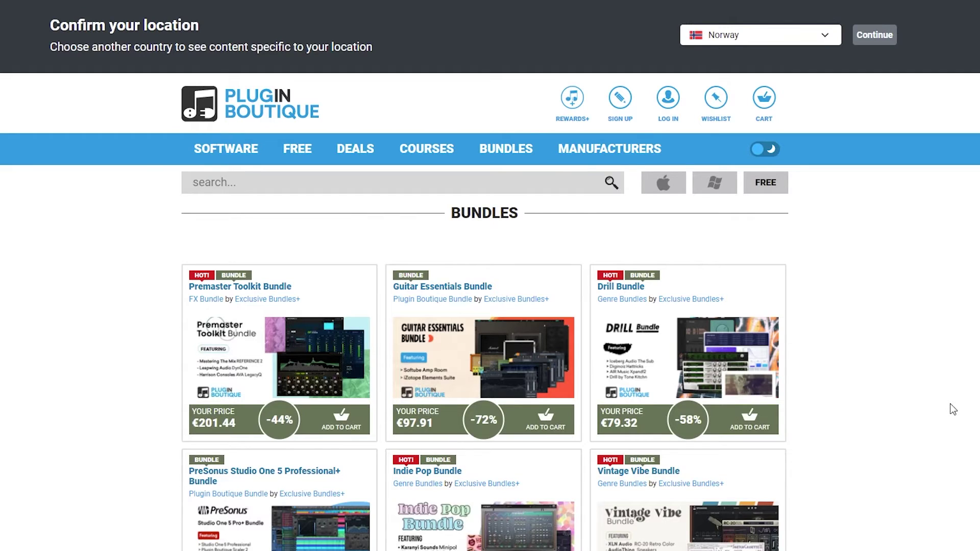
Scroll the Plugin Boutique bundles past Output to the Sampleson, TDR Channel Strip and Vintage FX deals.
scroll(953, 409, "down", 1)
scroll(953, 409, "down", 1)
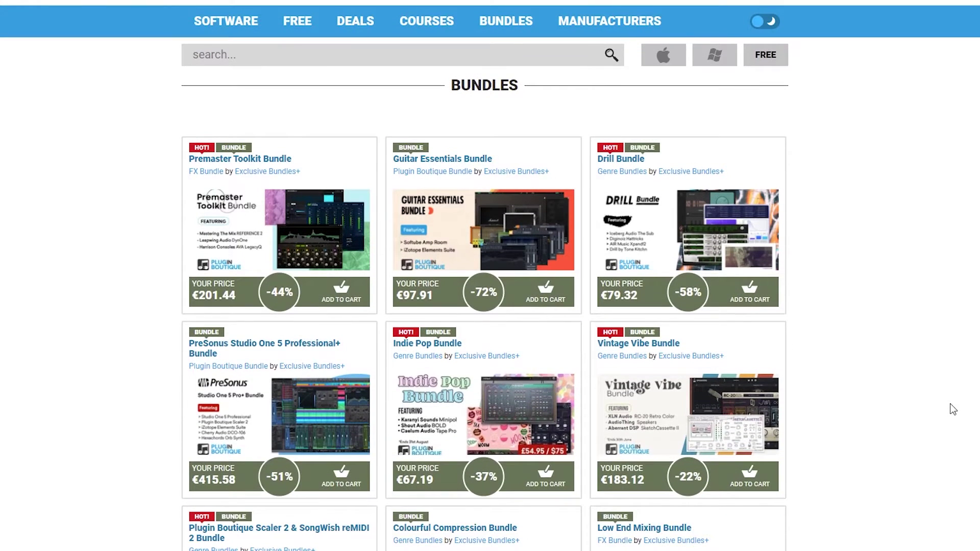
scroll(953, 409, "down", 1)
scroll(953, 409, "down", 1)
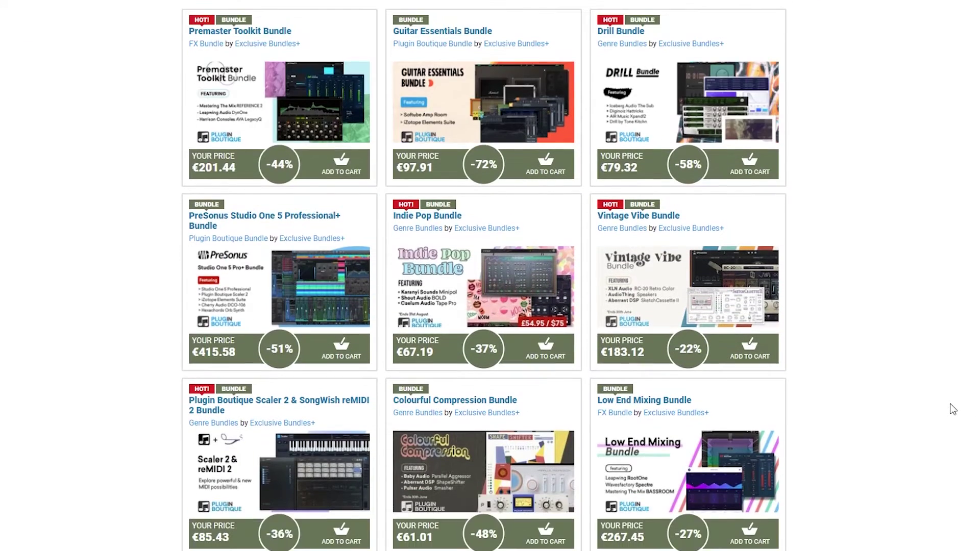
scroll(952, 409, "down", 2)
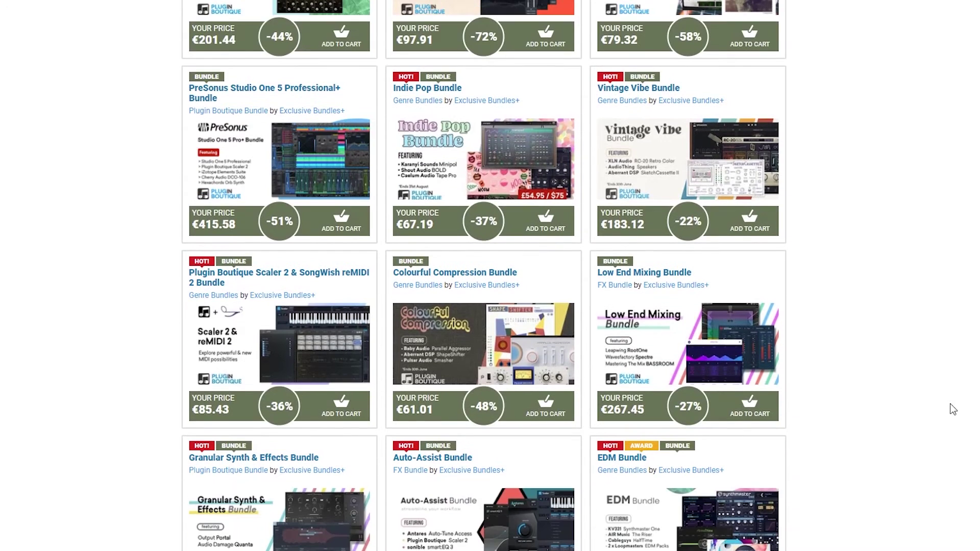
scroll(952, 409, "down", 1)
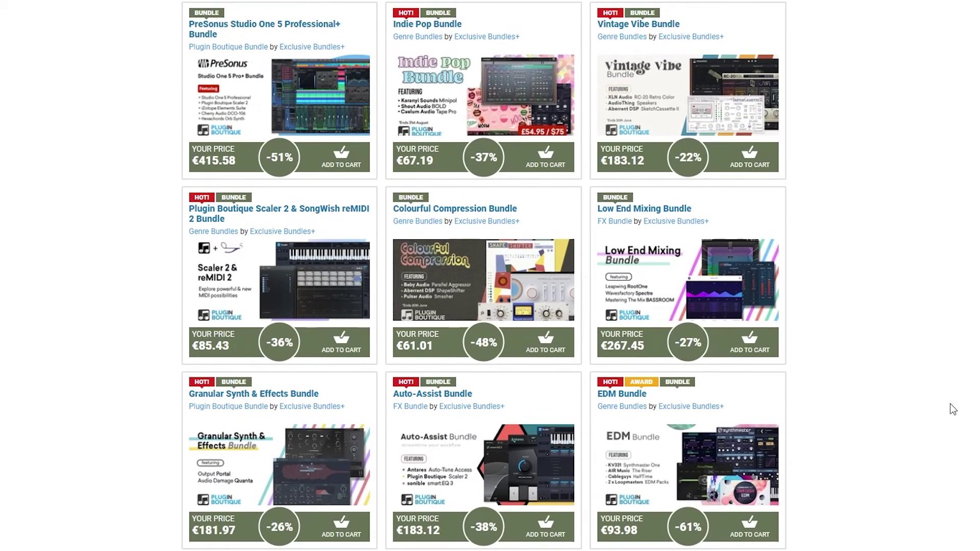
scroll(953, 409, "down", 1)
scroll(950, 405, "down", 1)
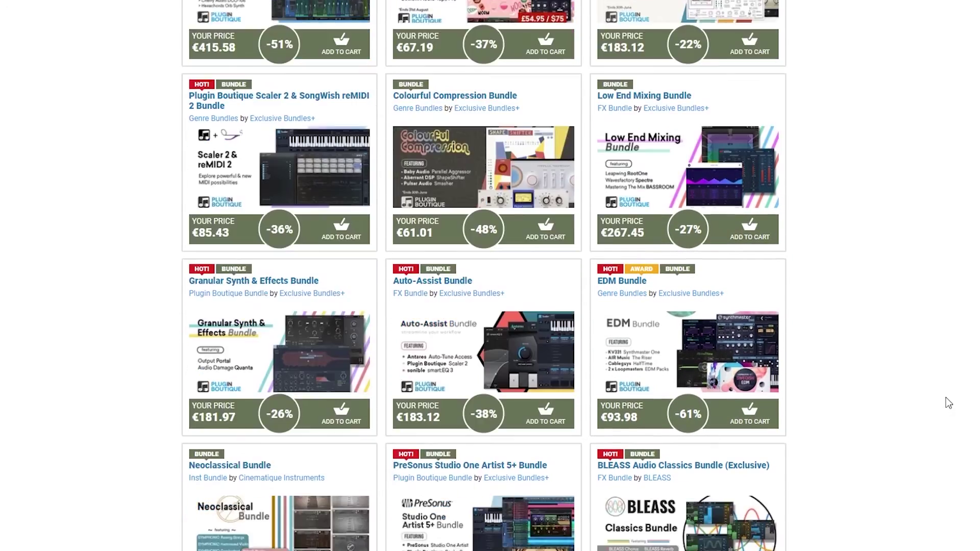
scroll(948, 403, "down", 1)
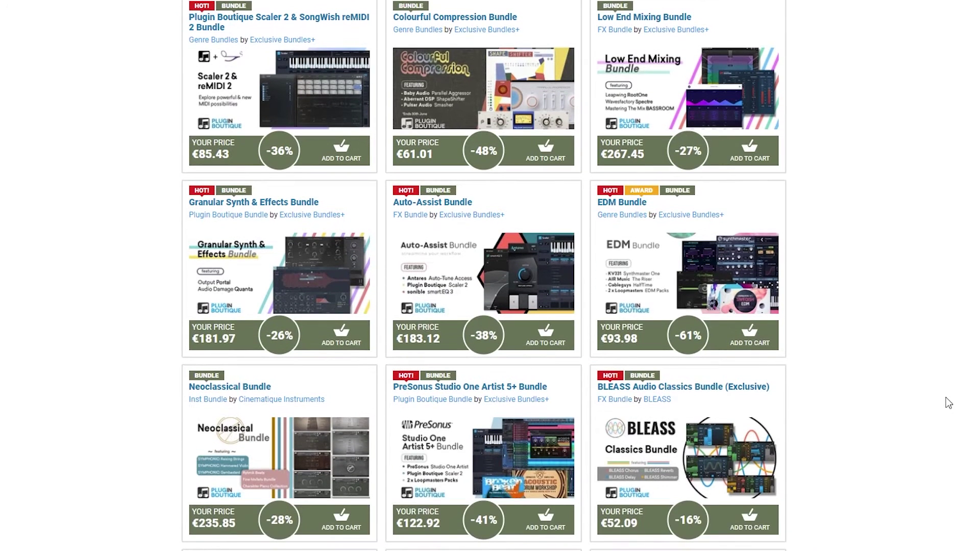
scroll(949, 403, "down", 1)
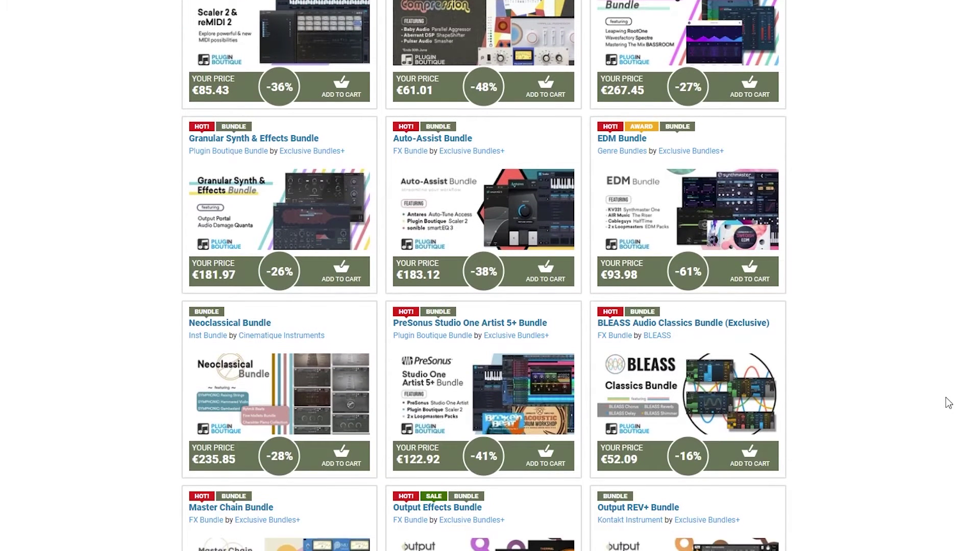
scroll(948, 403, "down", 1)
scroll(949, 403, "down", 1)
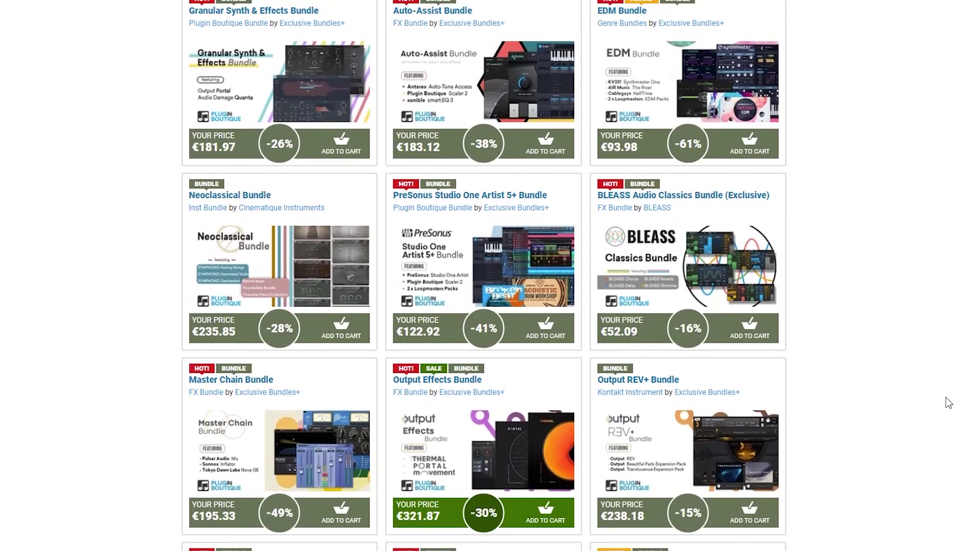
scroll(949, 403, "down", 1)
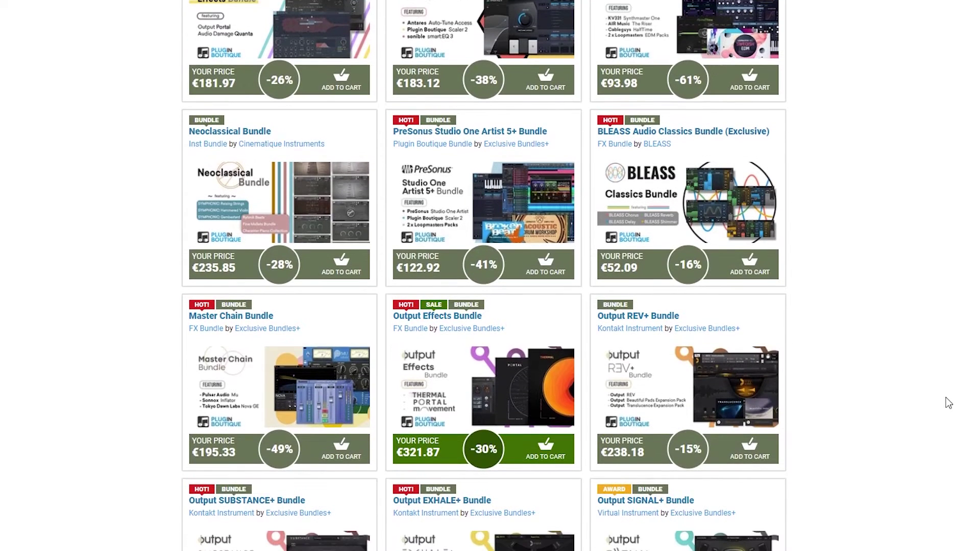
scroll(949, 404, "down", 1)
scroll(947, 402, "down", 1)
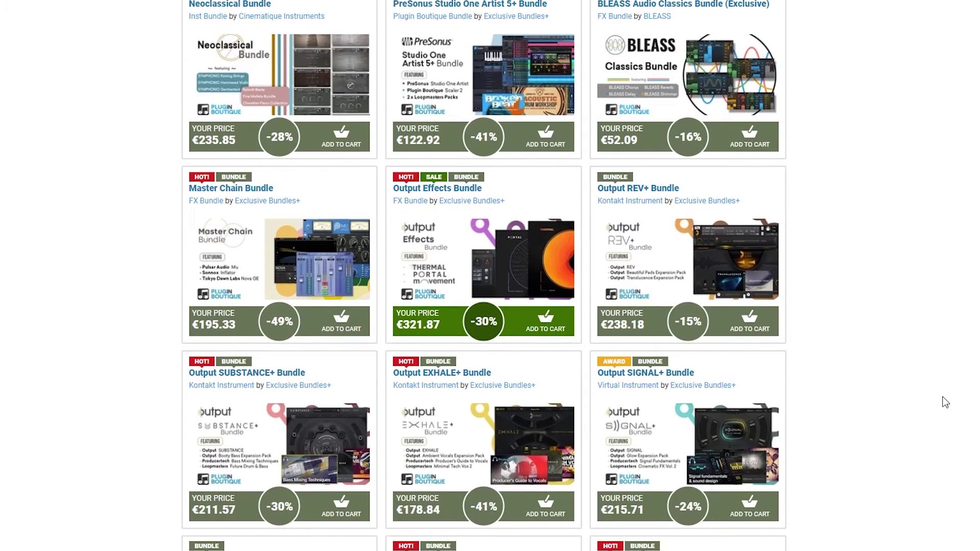
scroll(946, 402, "down", 1)
scroll(947, 402, "down", 1)
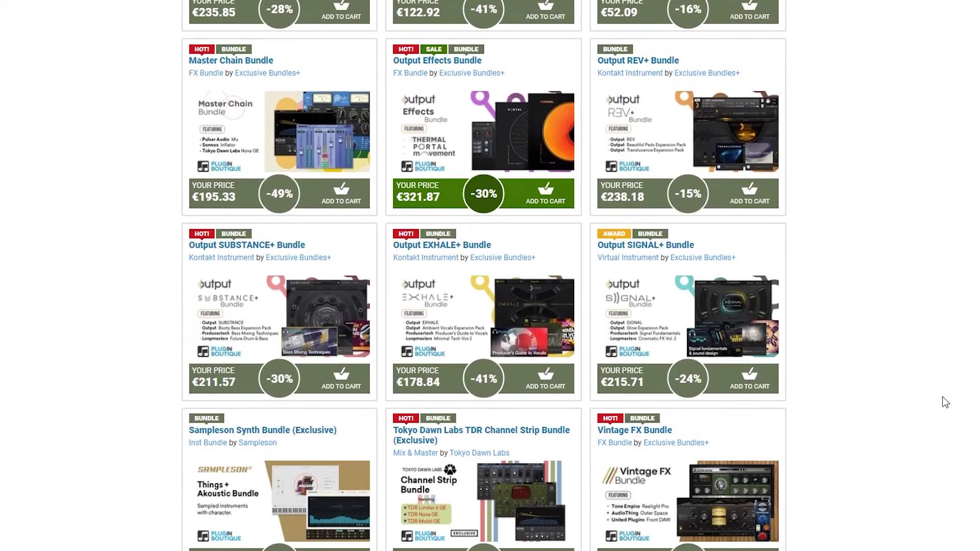
scroll(946, 403, "down", 1)
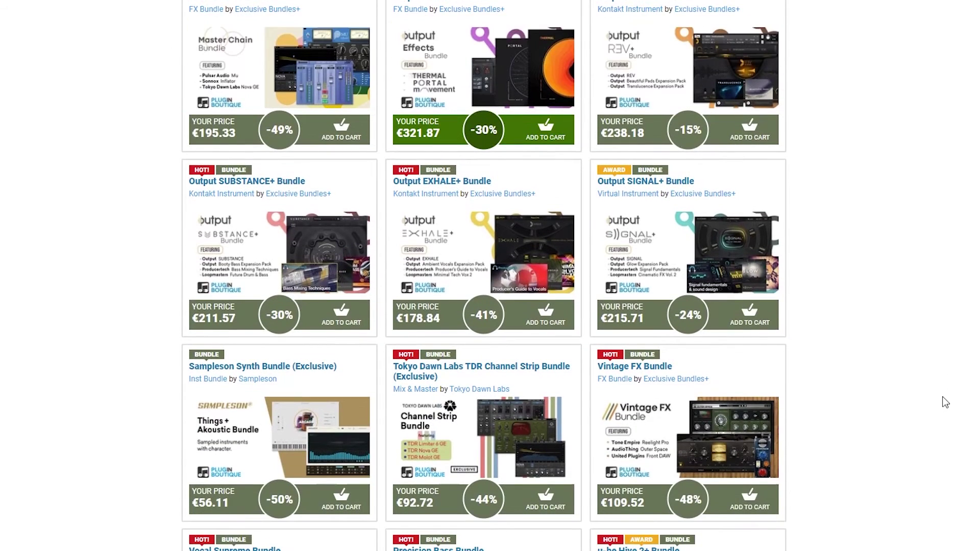
scroll(946, 402, "down", 1)
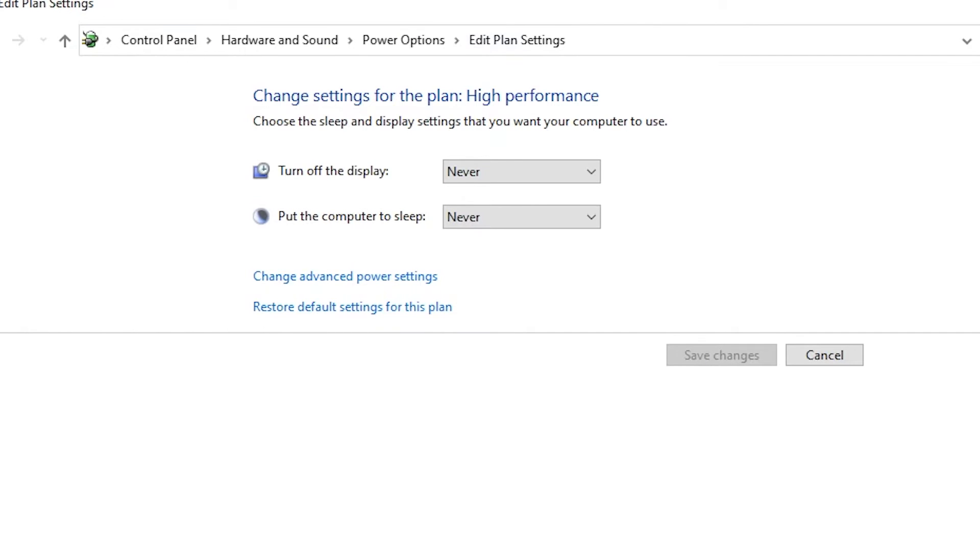
Return to the Power Options page for choosing a power plan via the breadcrumb.
left_click(386, 43)
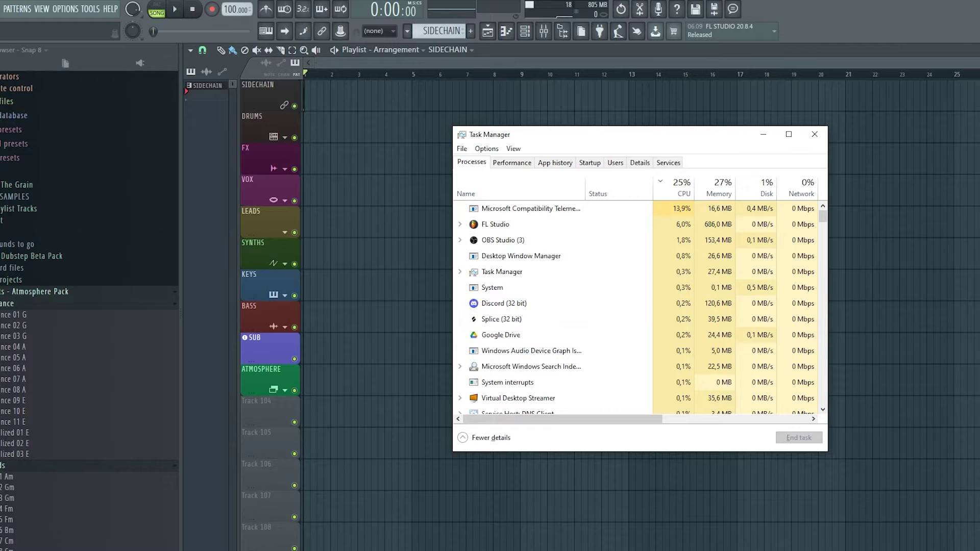
Check FL64.exe's priority options on the Details tab, then end the Discord process.
left_click(642, 163)
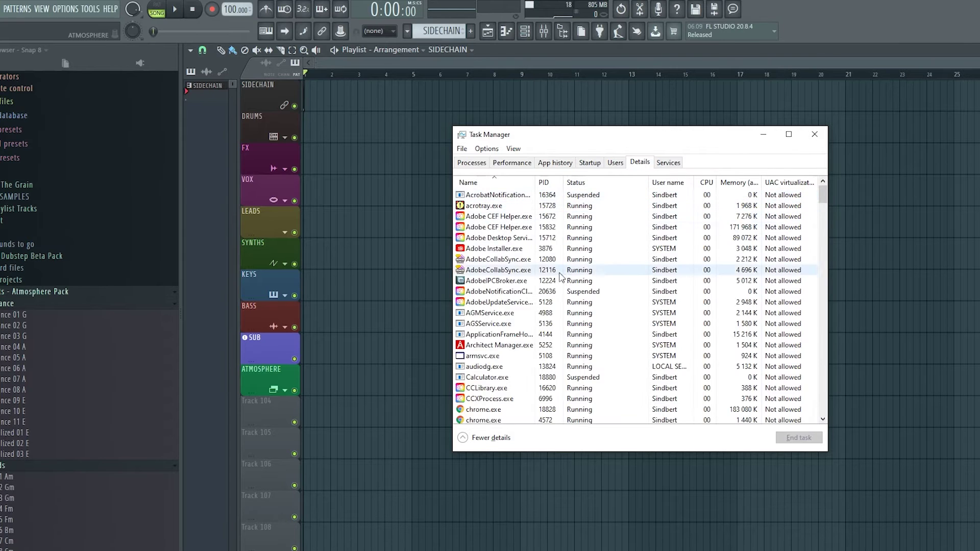
scroll(511, 358, "down", 15)
scroll(506, 386, "down", 10)
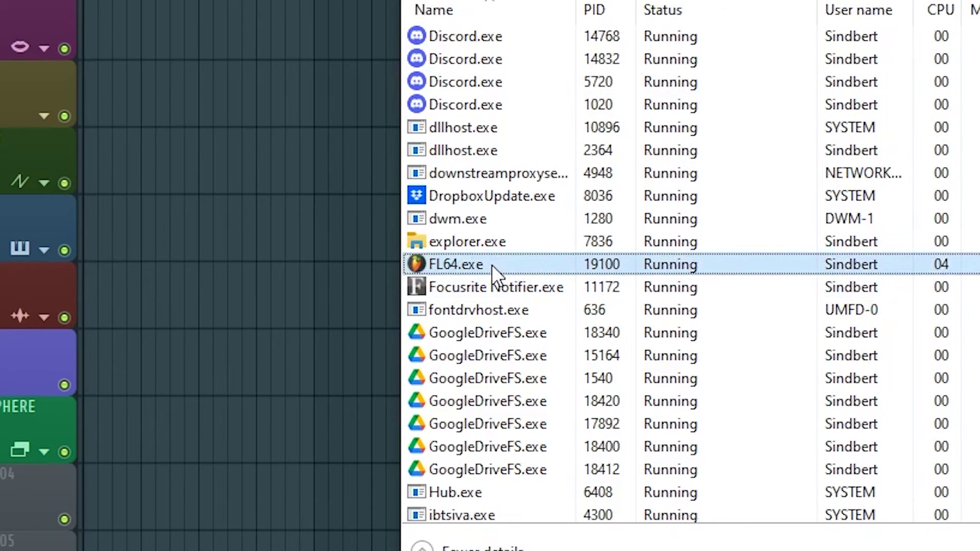
right_click(497, 303)
mouse_move(470, 358)
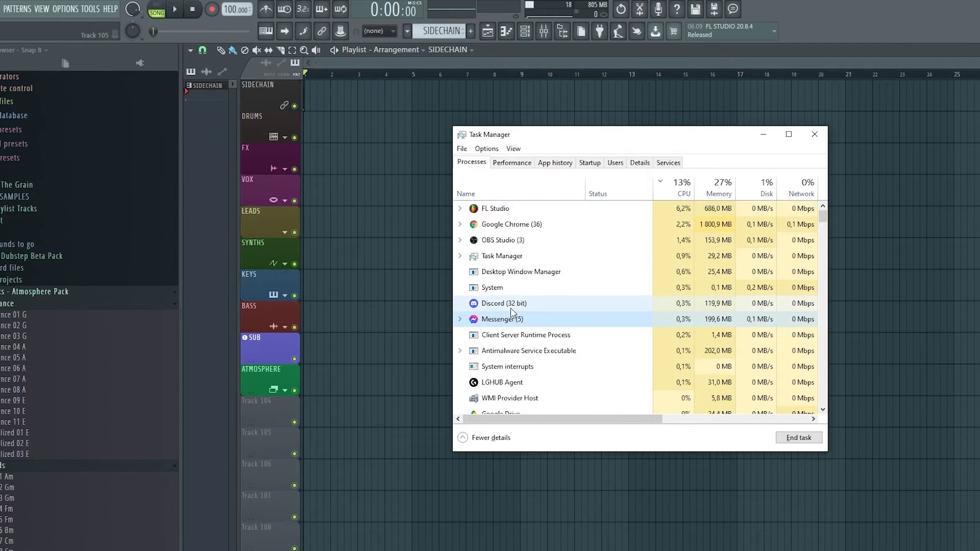
left_click(510, 321)
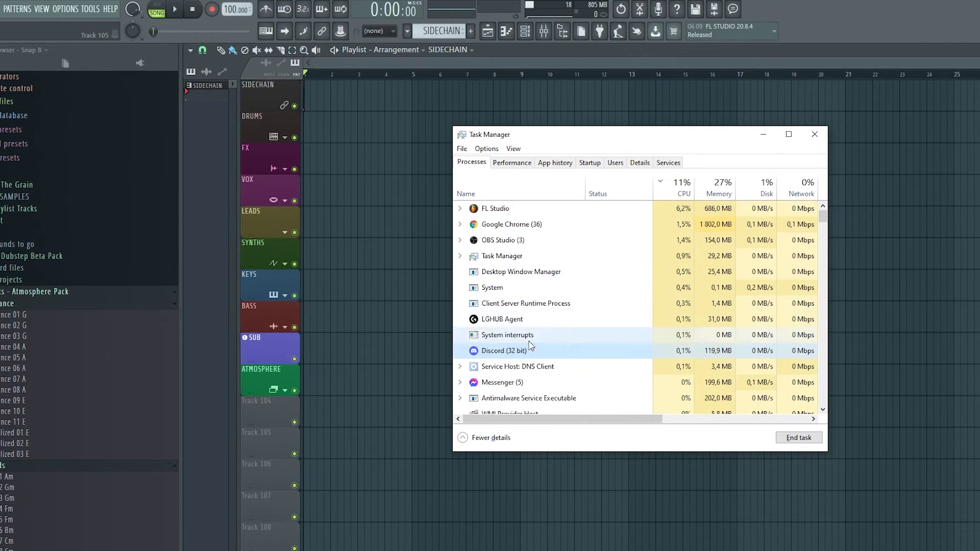
left_click(799, 438)
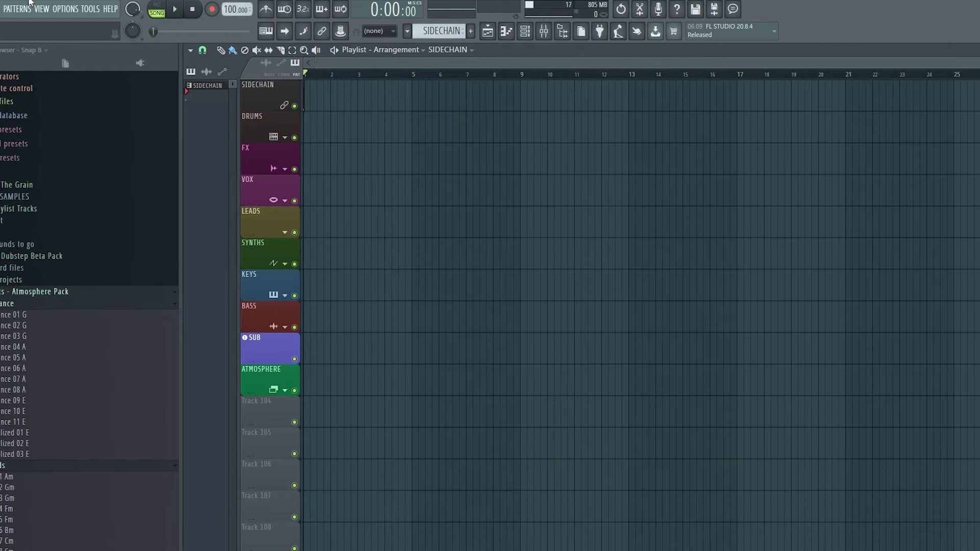
Open FL Studio's OPTIONS menu over the SIDECHAIN playlist.
left_click(65, 9)
Open Audio settings and choose Komplete Audio ASIO Driver as the output device.
left_click(90, 43)
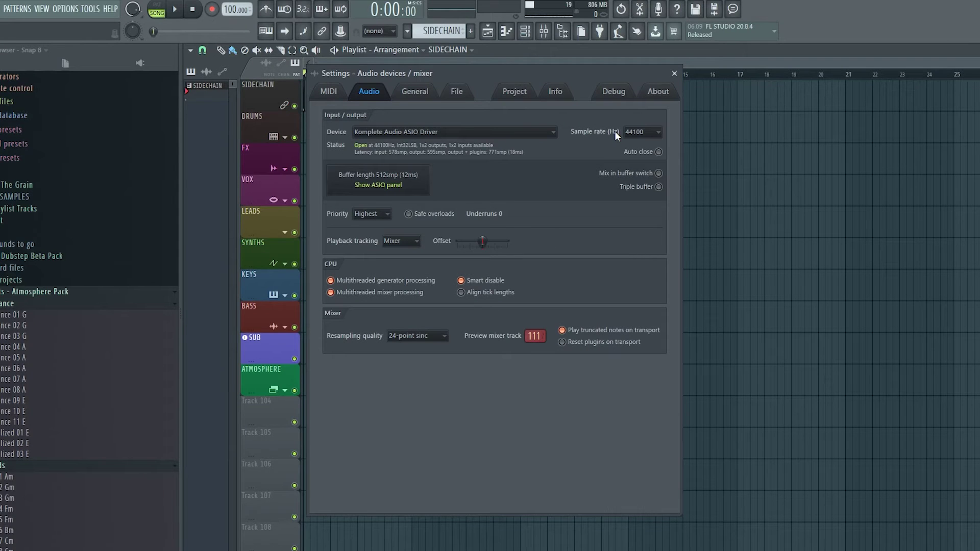
left_click(519, 132)
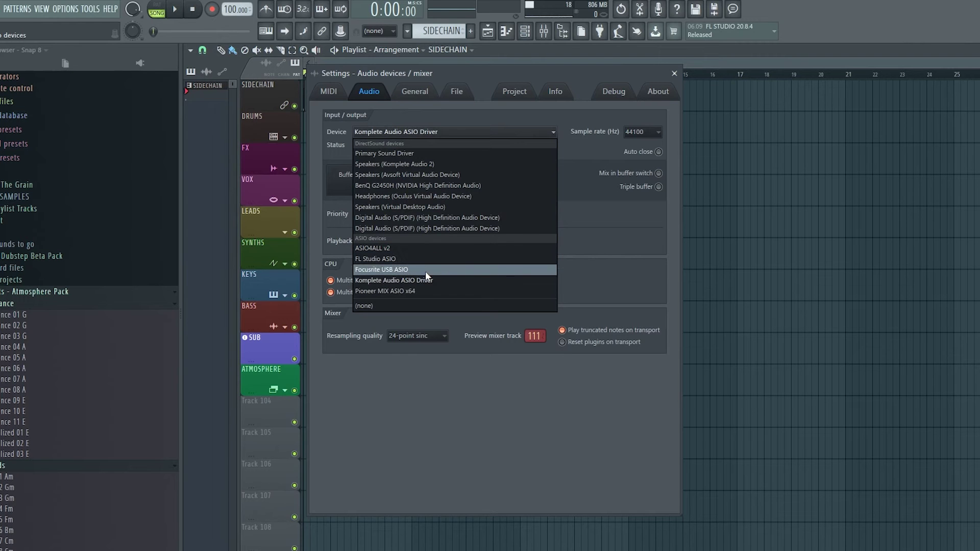
left_click(427, 279)
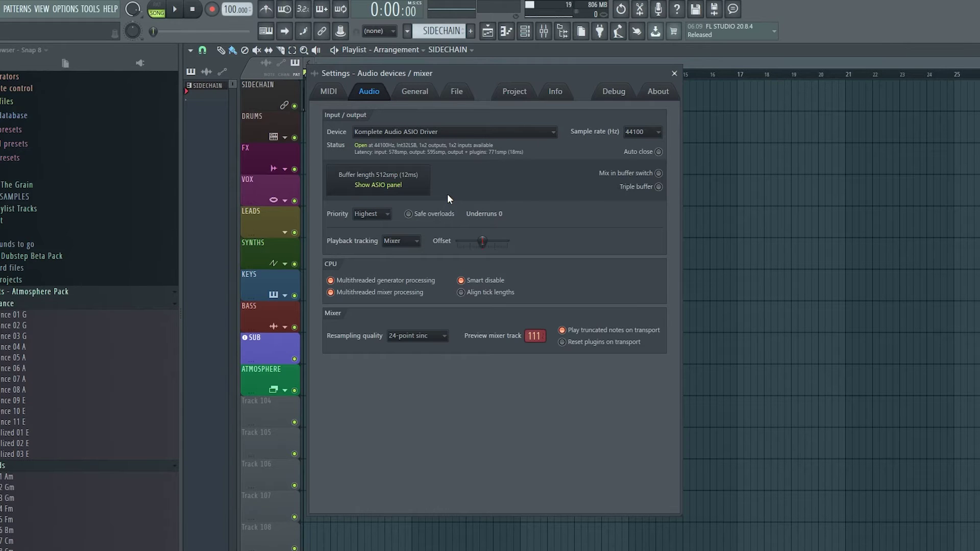
Set the Preferred ASIO Buffer Size to 1024 samples in the Komplete Audio control panel.
left_click(401, 184)
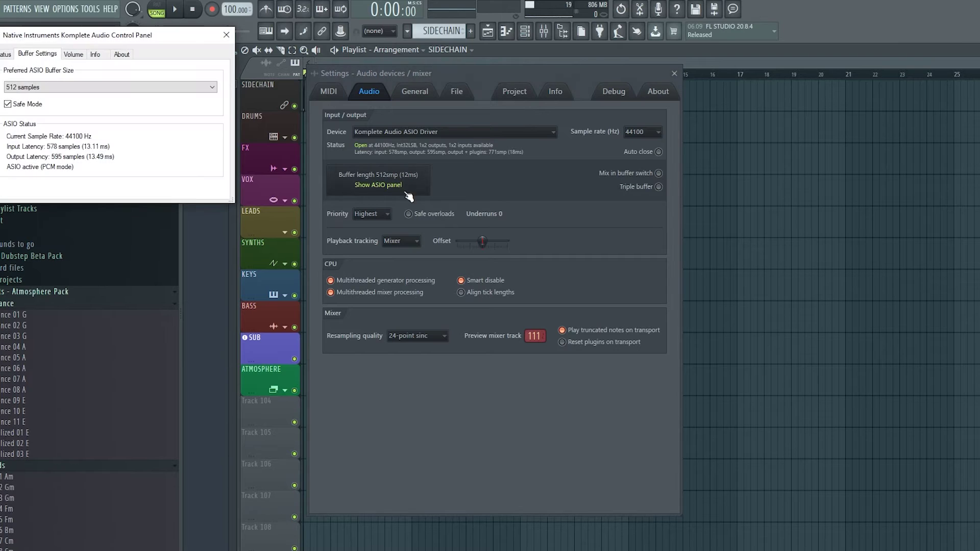
left_click(179, 88)
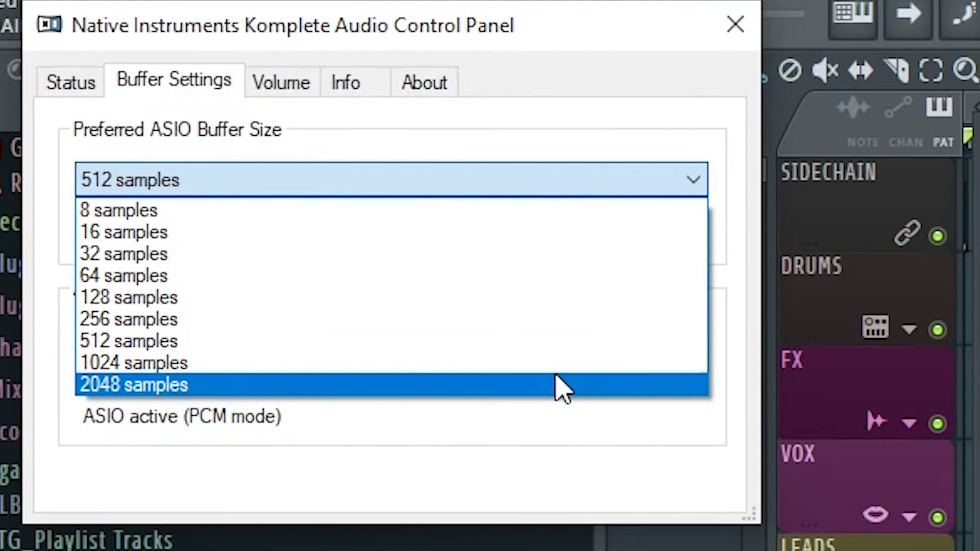
left_click(556, 363)
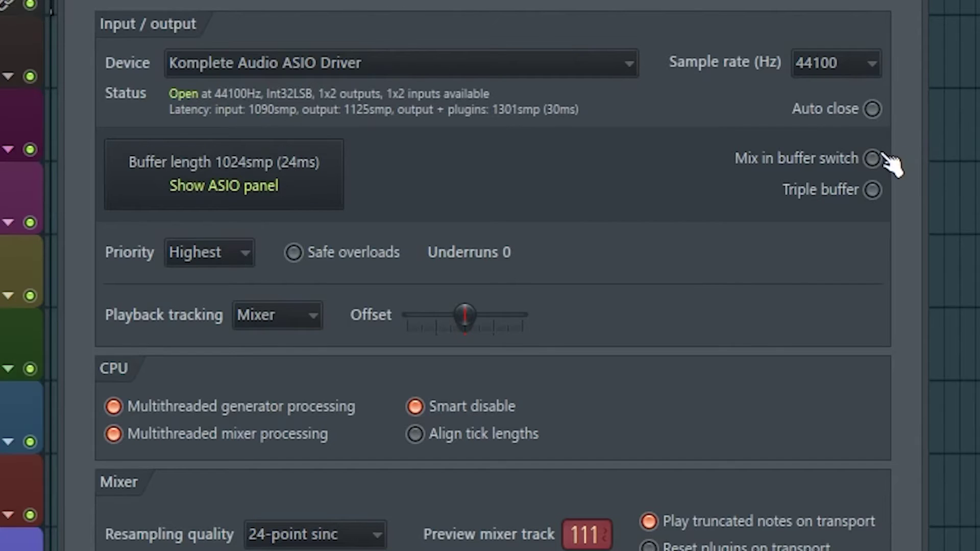
left_click(659, 173)
left_click(873, 190)
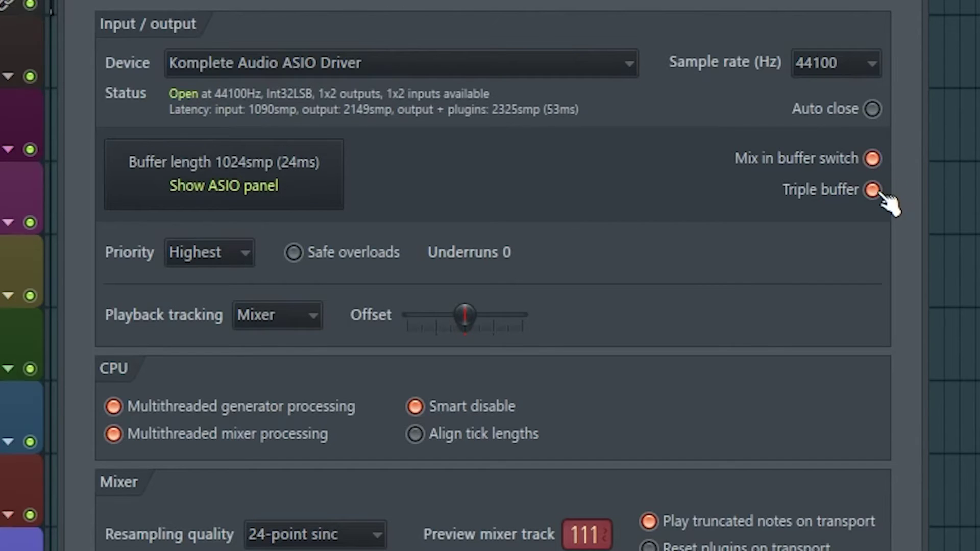
left_click(873, 159)
left_click(873, 191)
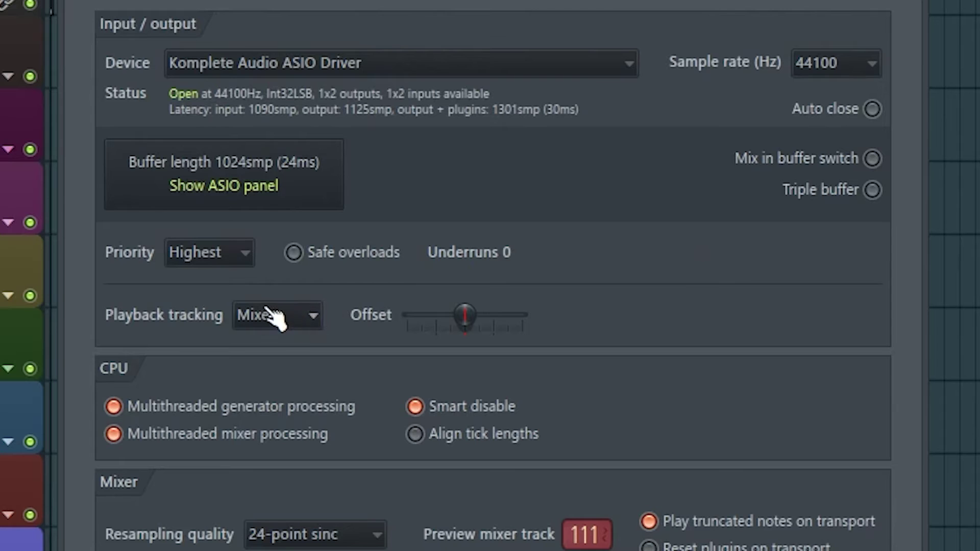
left_click(211, 253)
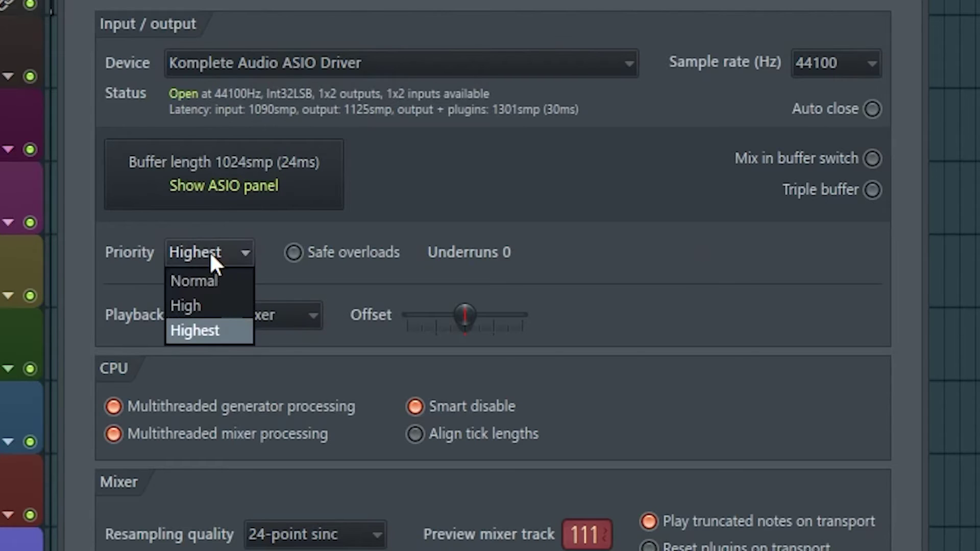
left_click(188, 331)
left_click(341, 268)
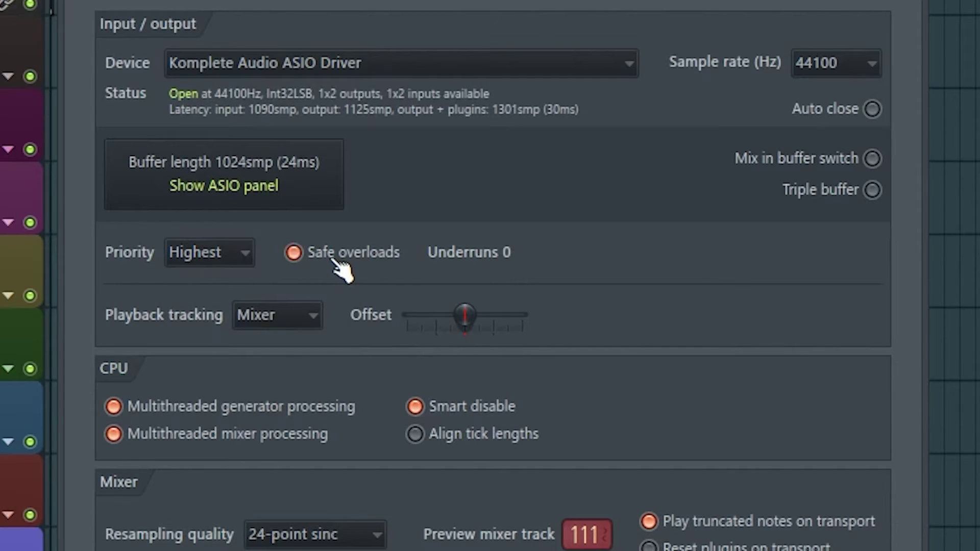
left_click(341, 268)
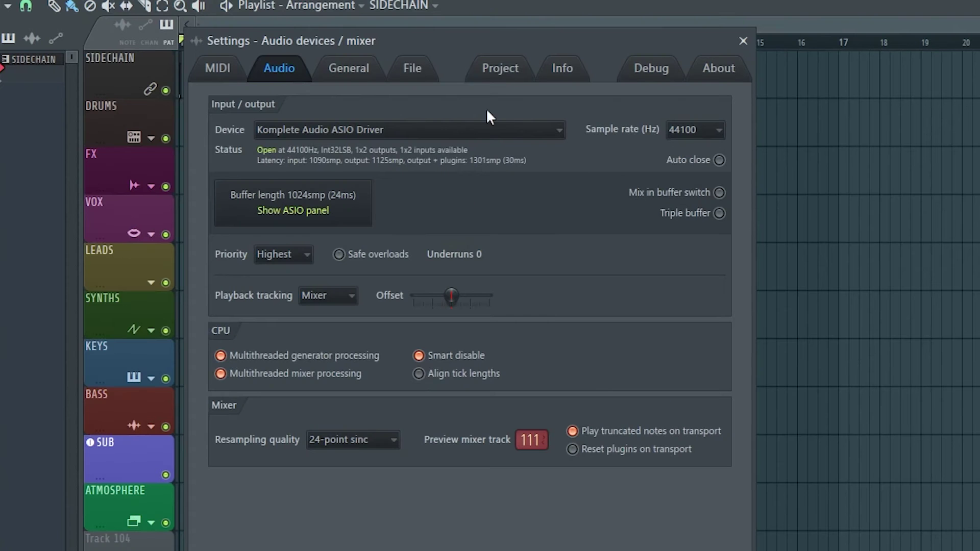
left_click(496, 77)
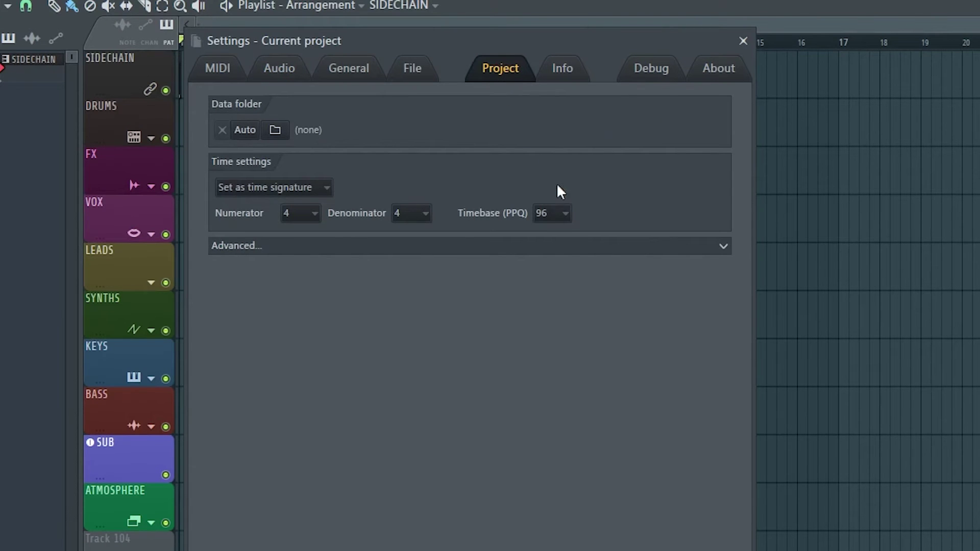
Set the Timebase (PPQ) to 96 and accept the data-loss warning.
left_click(559, 214)
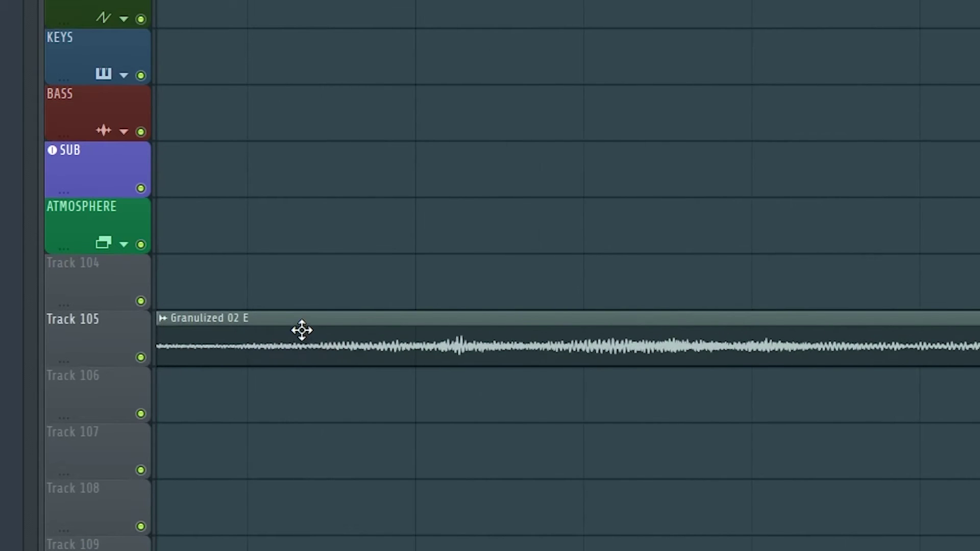
scroll(301, 330, "up", 5)
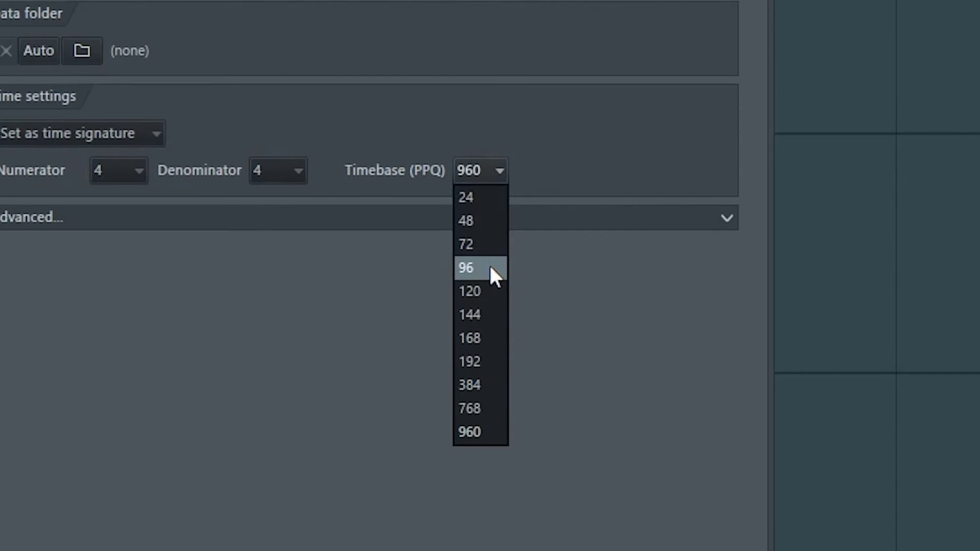
left_click(490, 269)
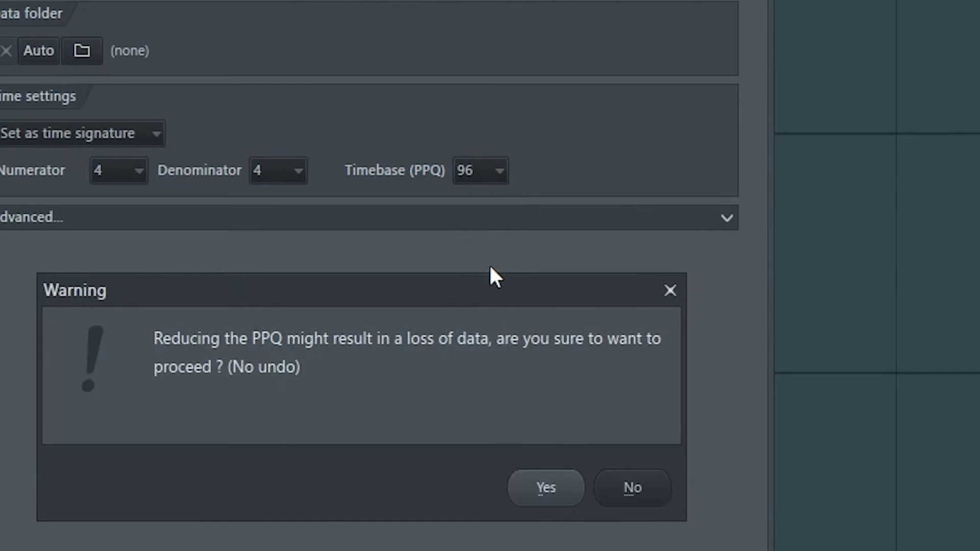
left_click(538, 498)
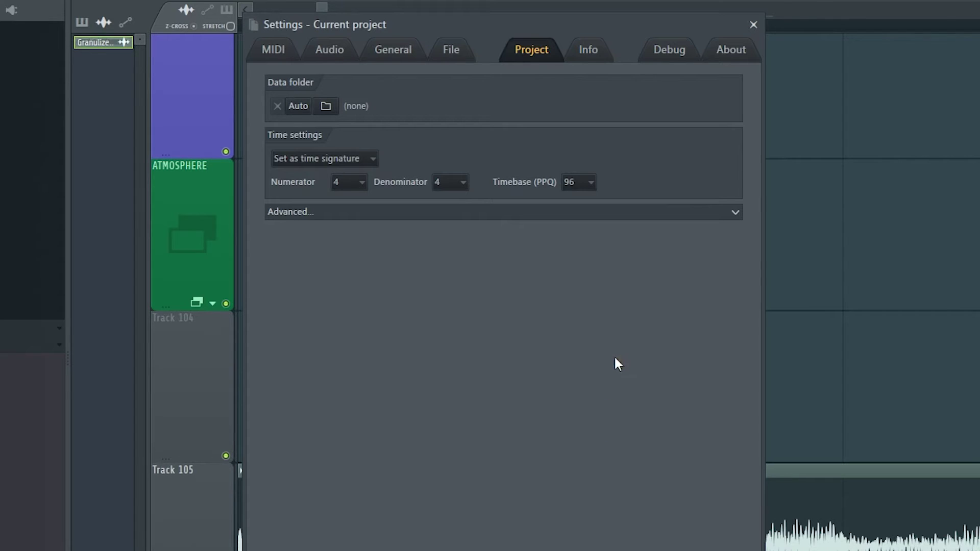
Close Settings and select all unused channels with Tools > Macros > Select unused channels.
left_click(754, 26)
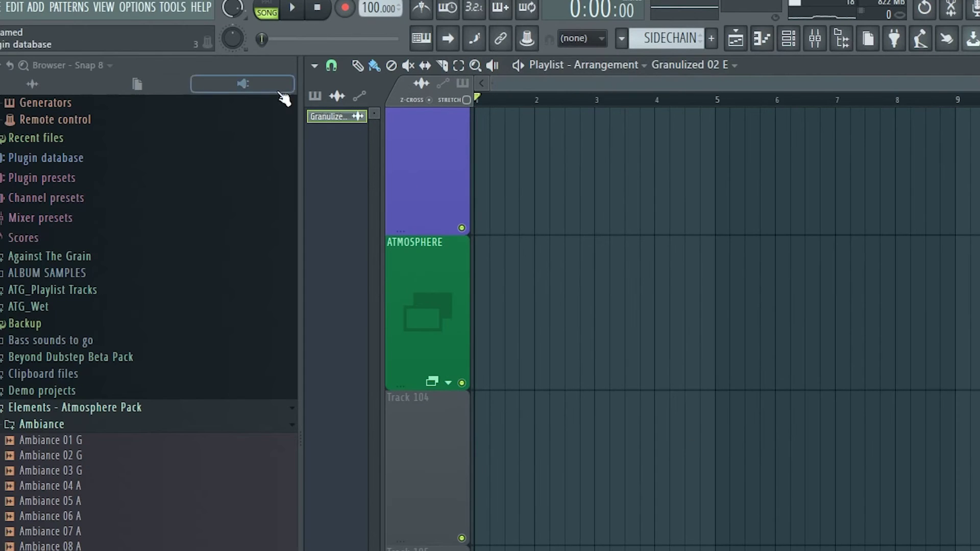
left_click(173, 7)
mouse_move(204, 59)
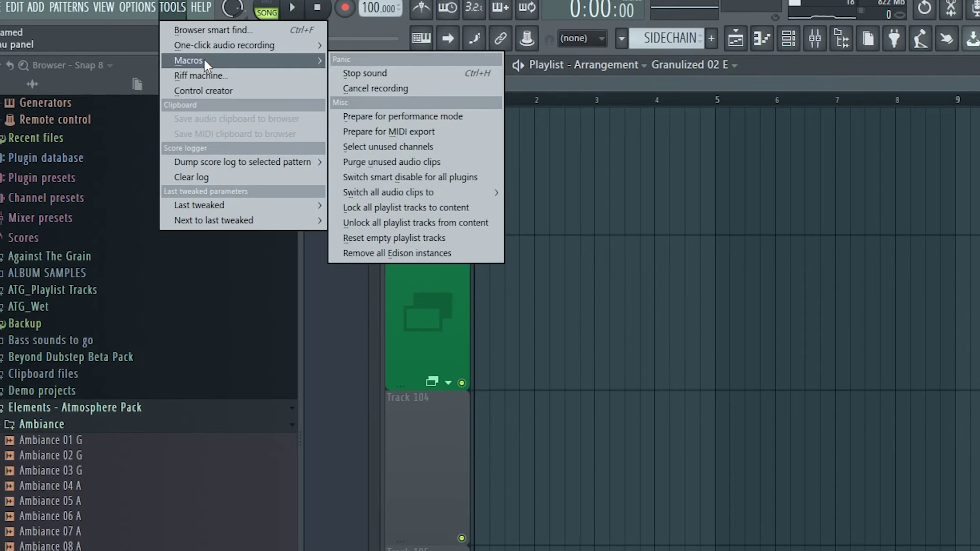
left_click(375, 152)
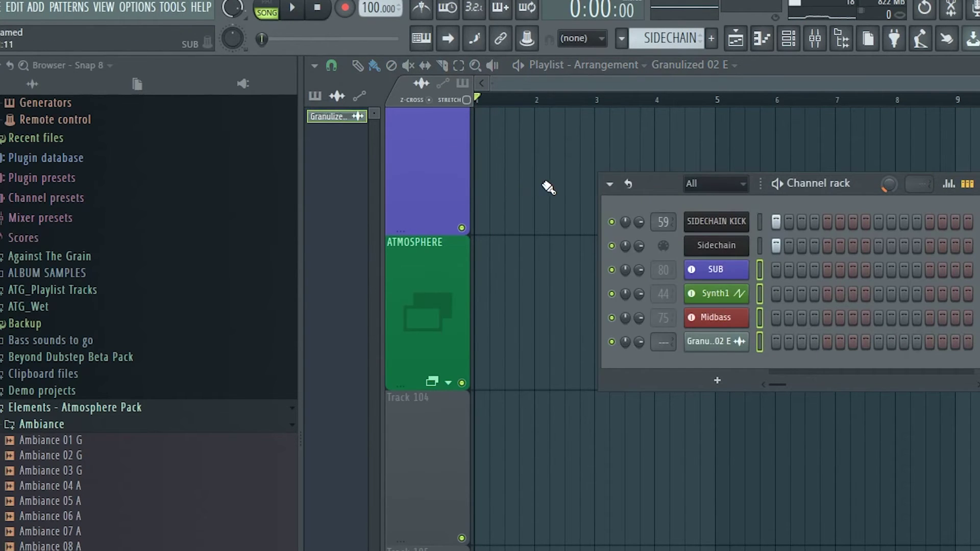
Delete the selected unused channels with their patterns, mixer tracks, automations and playlist tracks.
left_click(613, 191)
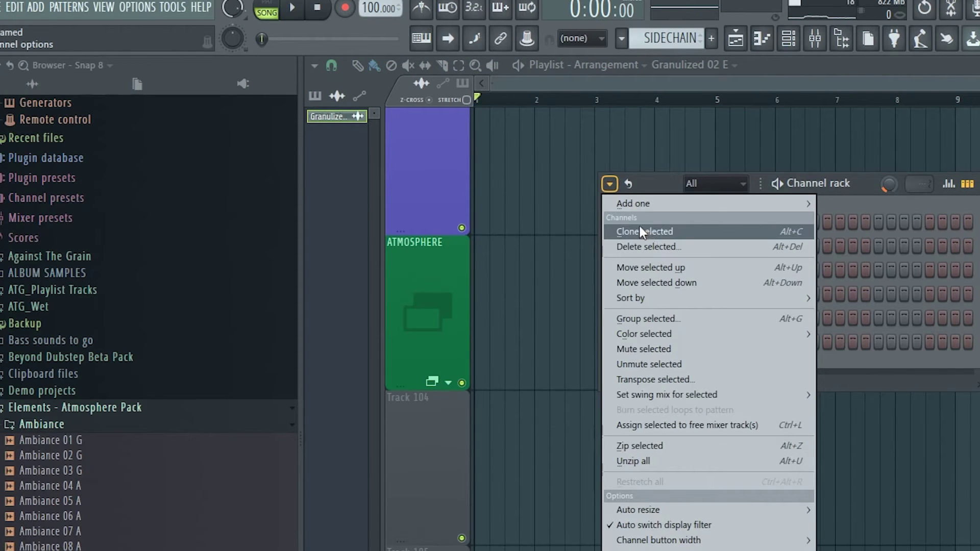
left_click(657, 248)
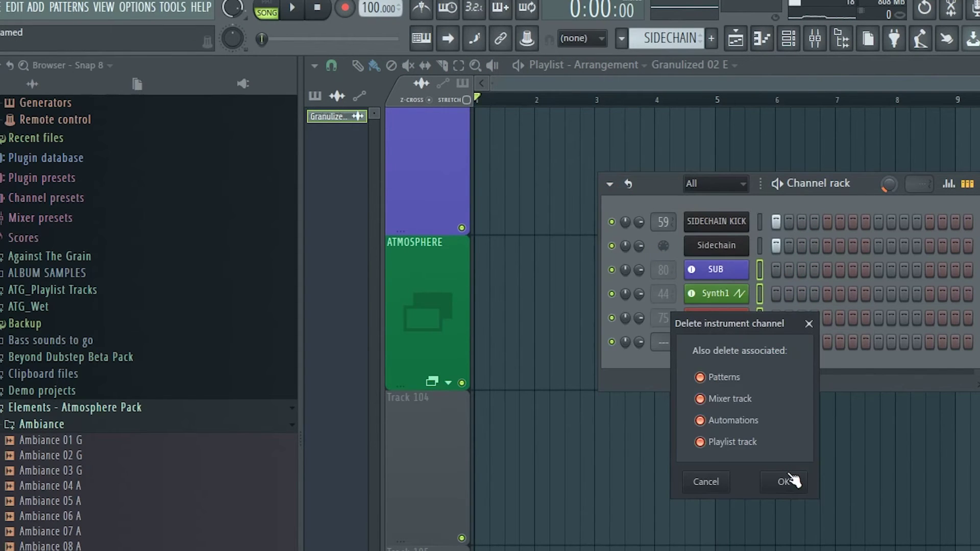
left_click(788, 482)
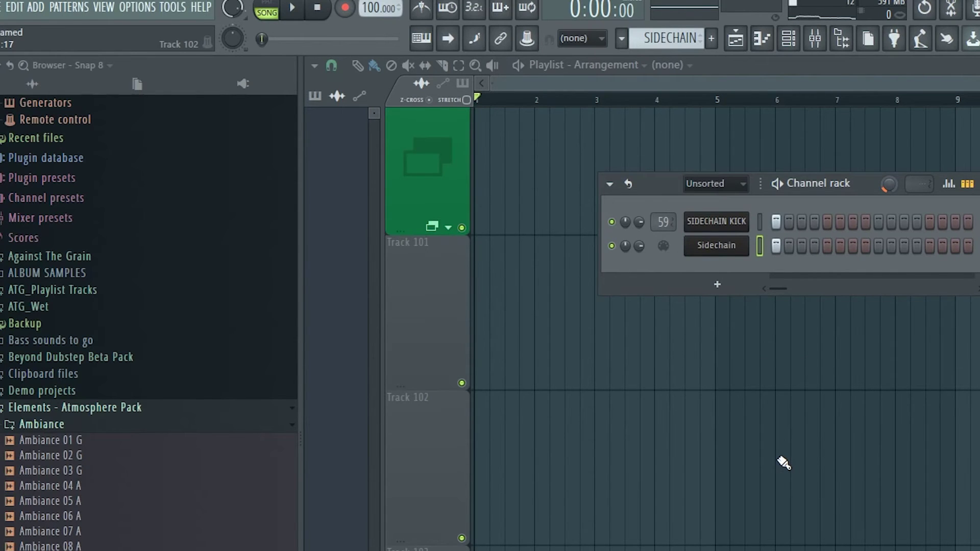
left_click(159, 7)
mouse_move(186, 59)
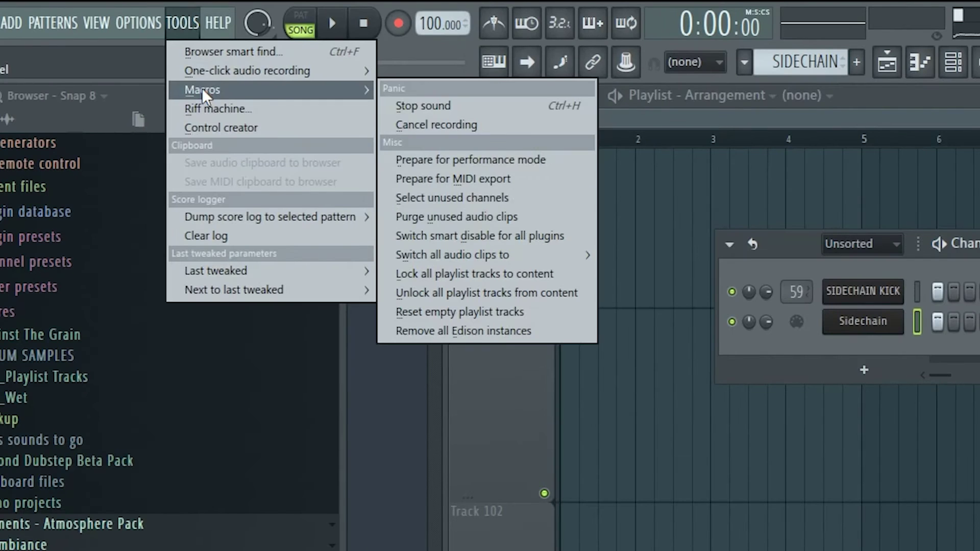
Turn on smart disable for all plugins from the Macros menu.
left_click(454, 238)
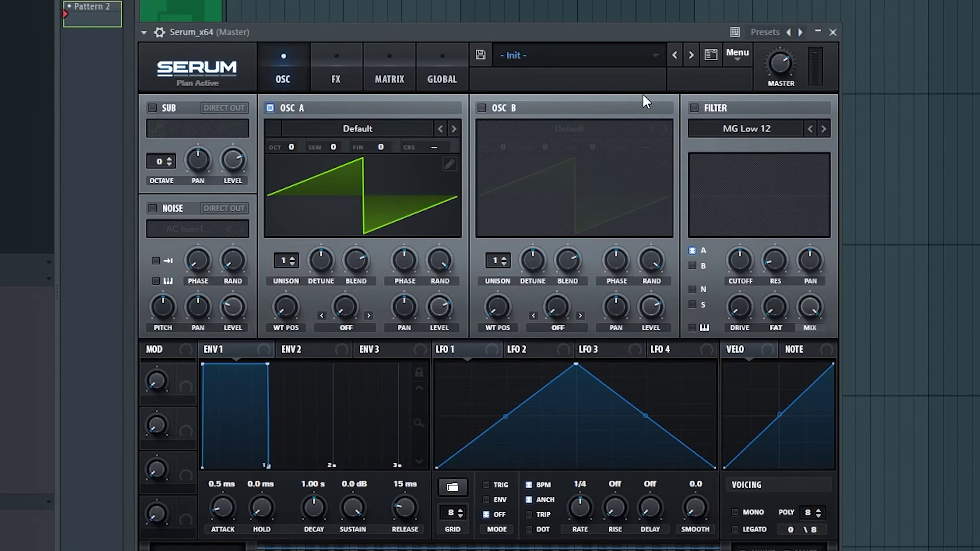
left_click(161, 32)
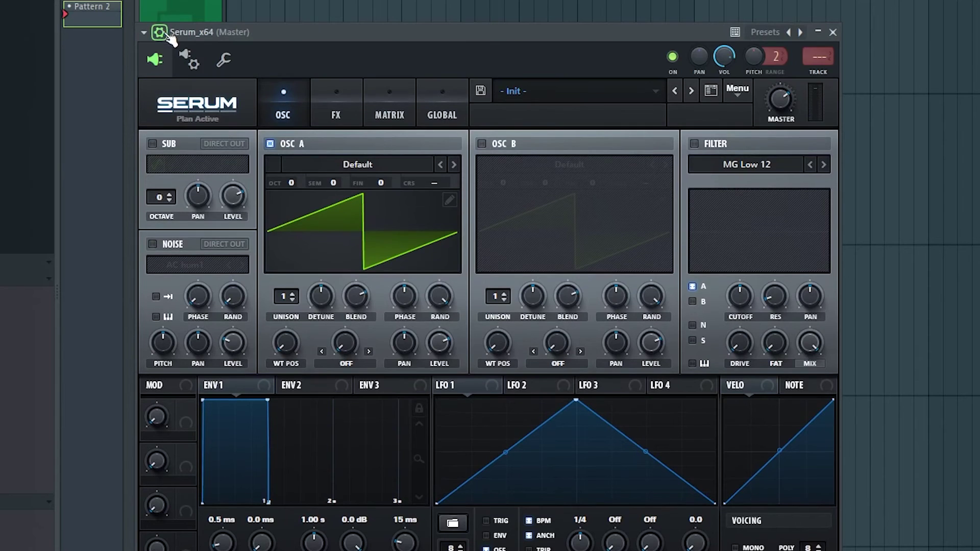
left_click(188, 60)
left_click(208, 95)
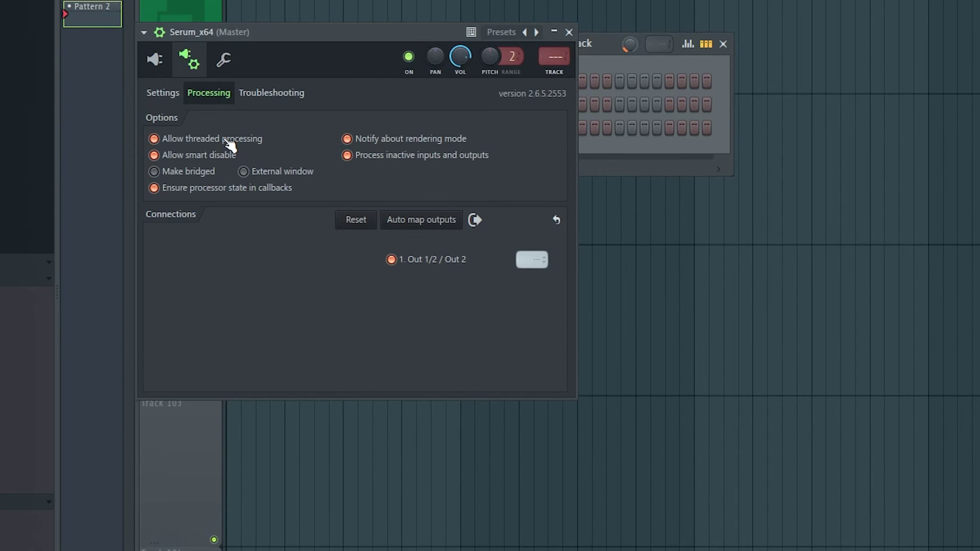
left_click(154, 59)
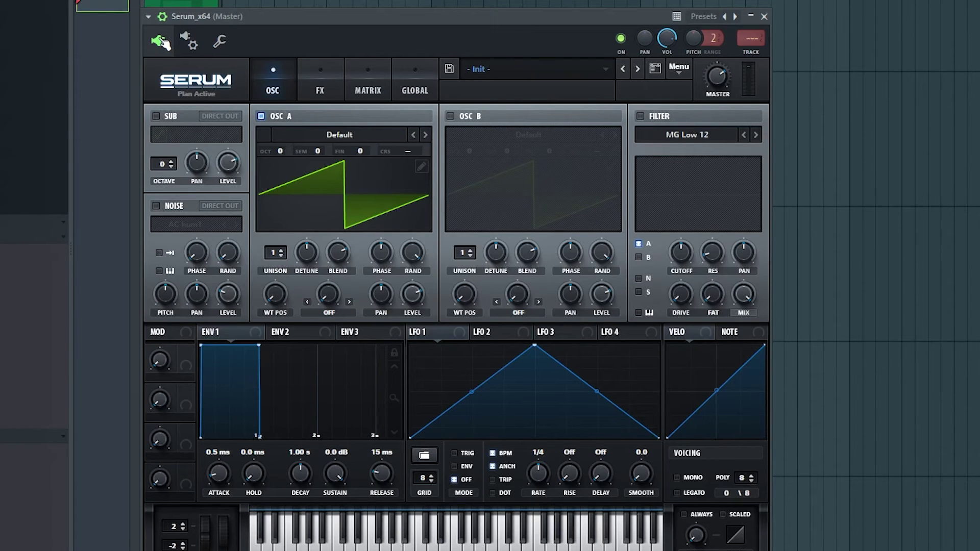
left_click(415, 74)
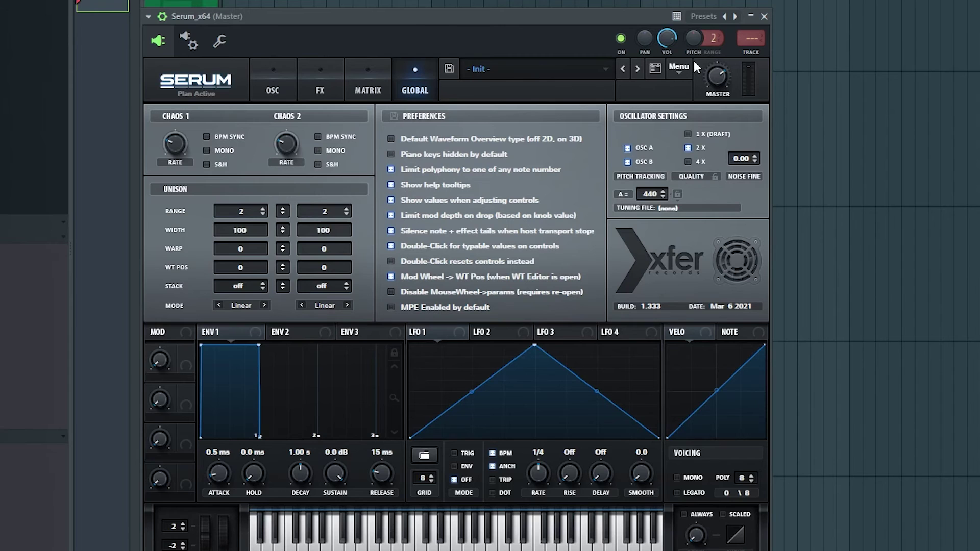
On Serum's OSC page, raise OSC A unison to 16, drop it to 14, and narrow detune.
left_click(273, 86)
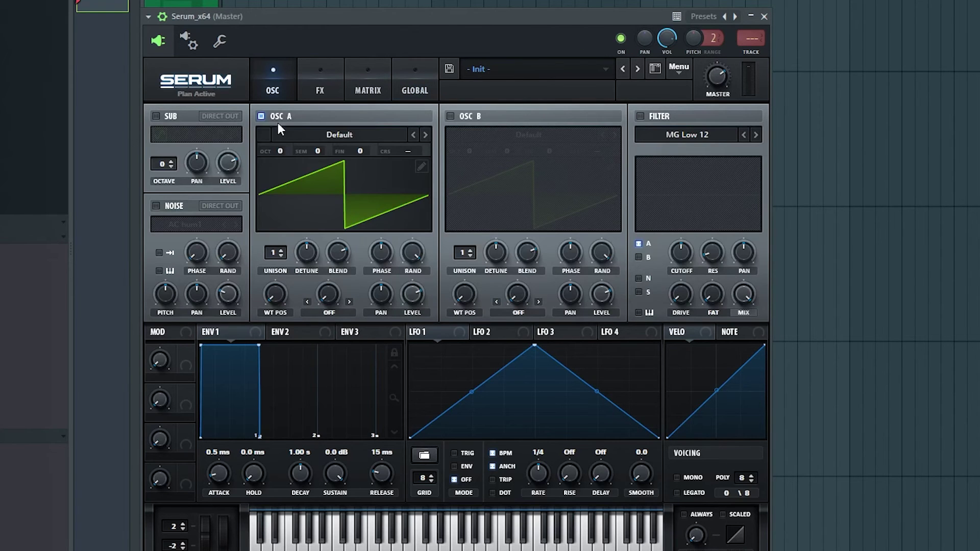
left_click_drag(276, 255, 276, 227)
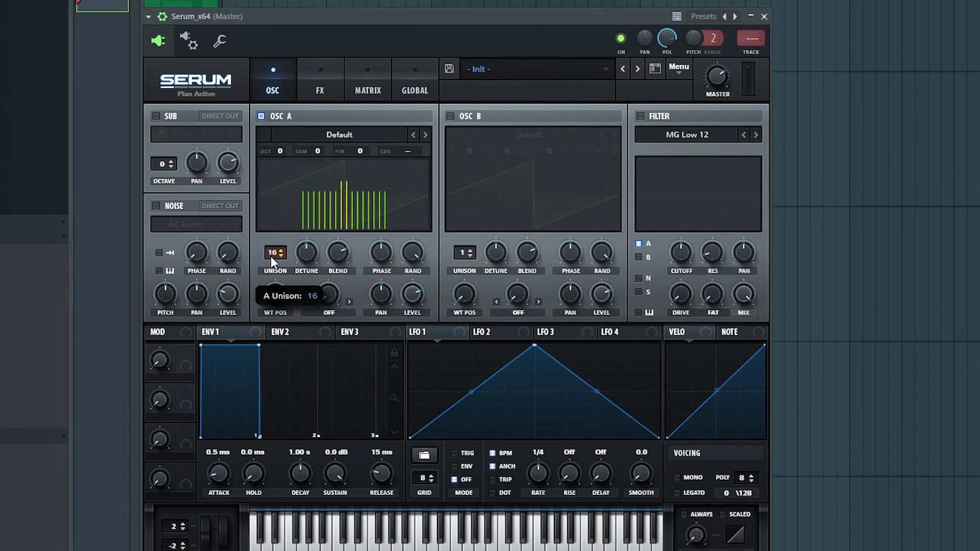
left_click_drag(271, 257, 271, 357)
left_click_drag(306, 253, 268, 262)
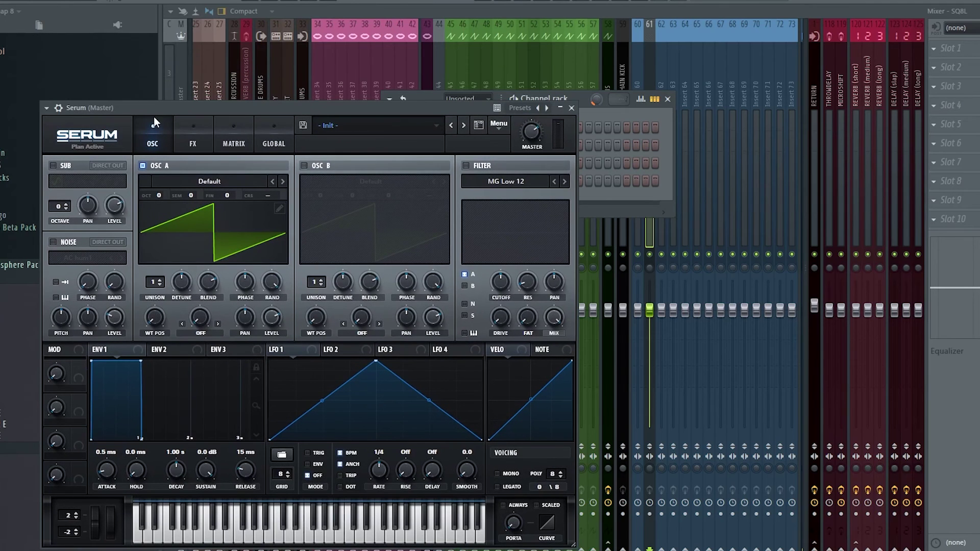
Show Serum's wrapper settings, listing it as a 32-bit bridged VSTi v2.4 with Native bit size.
left_click(58, 108)
left_click(81, 127)
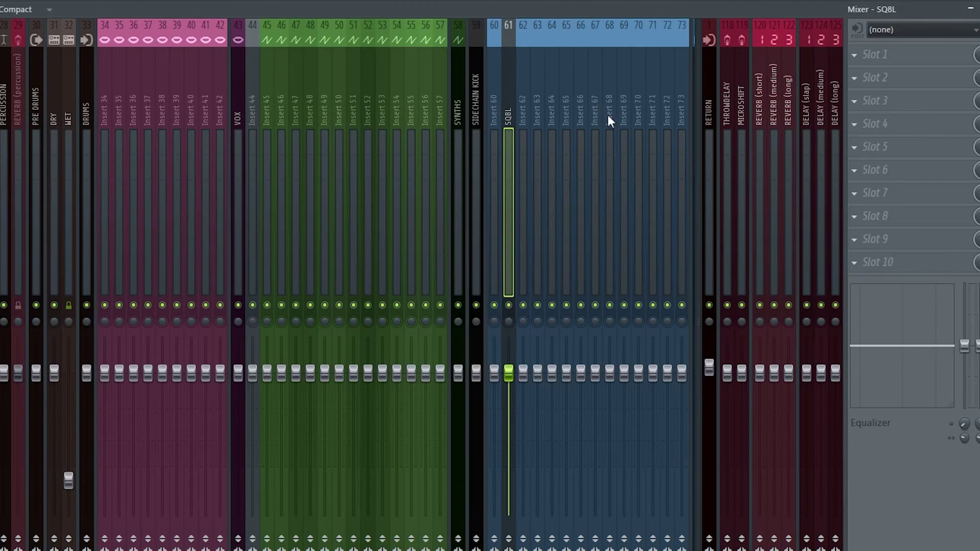
Inspect the effect chains on the MICROSHIFT and REVERB short, medium and long send tracks.
scroll(639, 113, "down", 3)
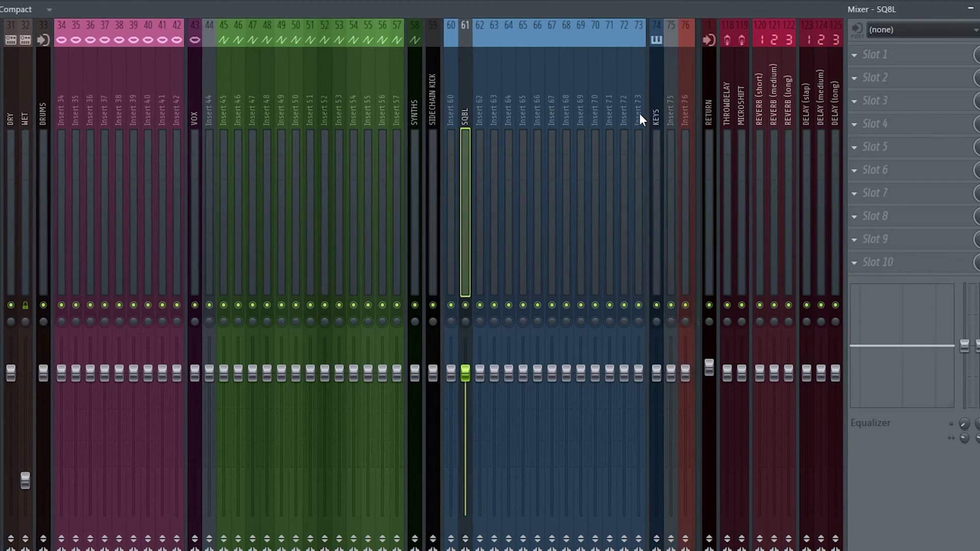
left_click_drag(765, 121, 789, 121)
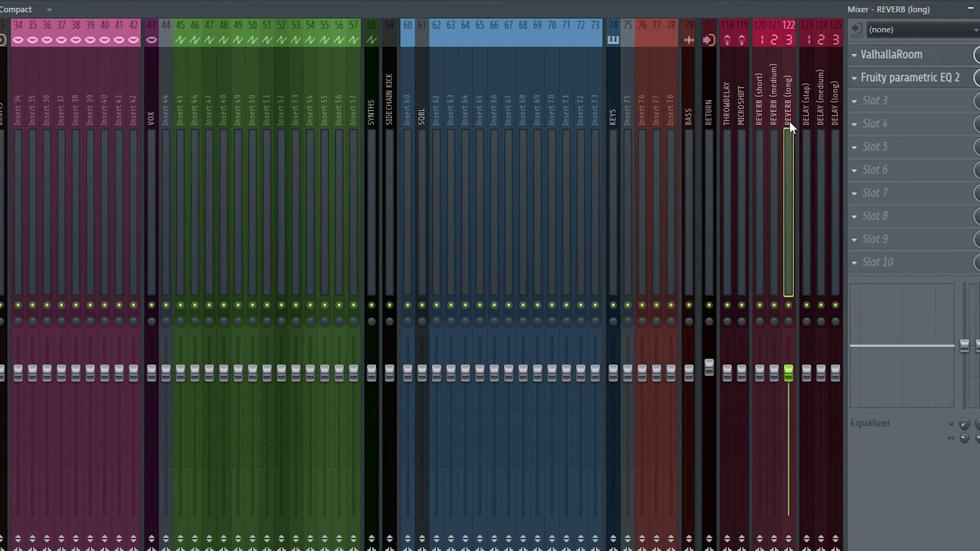
scroll(607, 114, "down", 3)
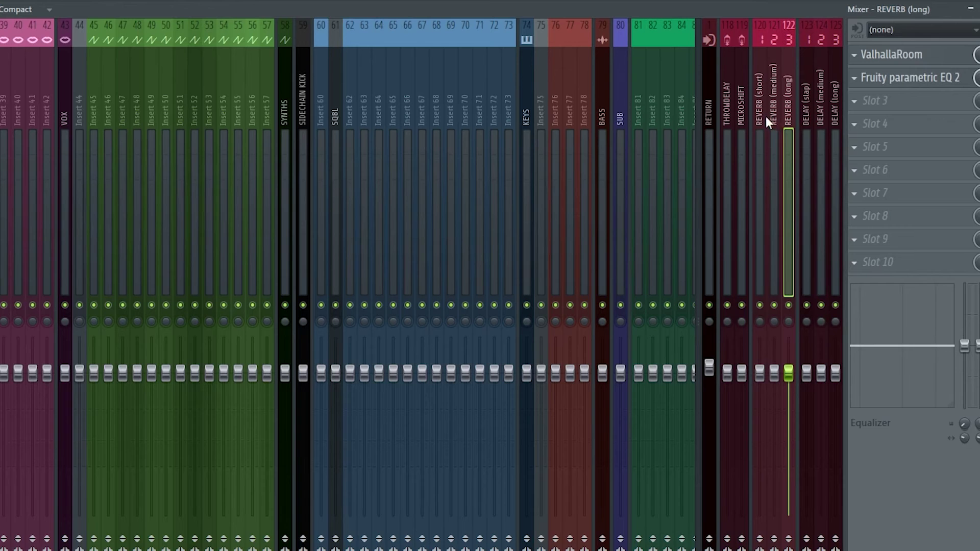
left_click(745, 117)
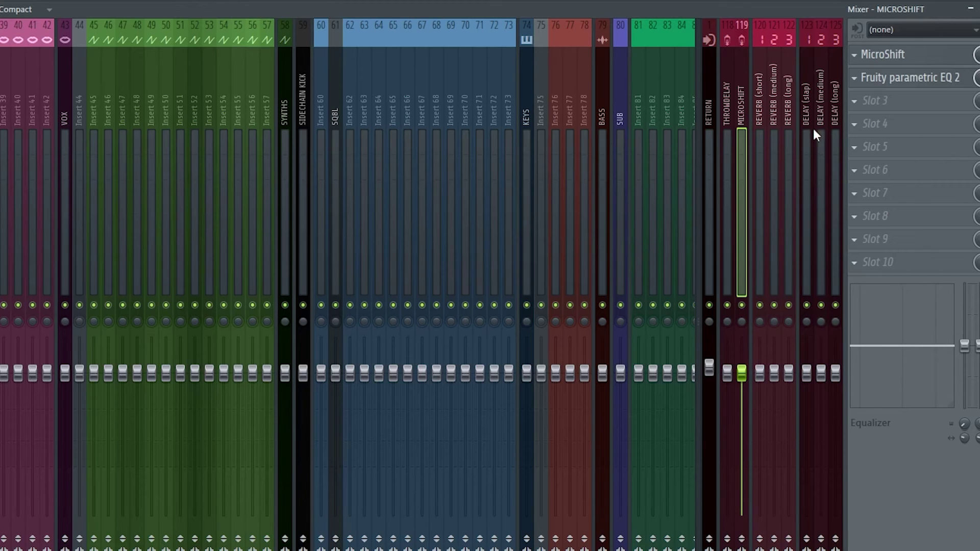
left_click(760, 120)
left_click(774, 121)
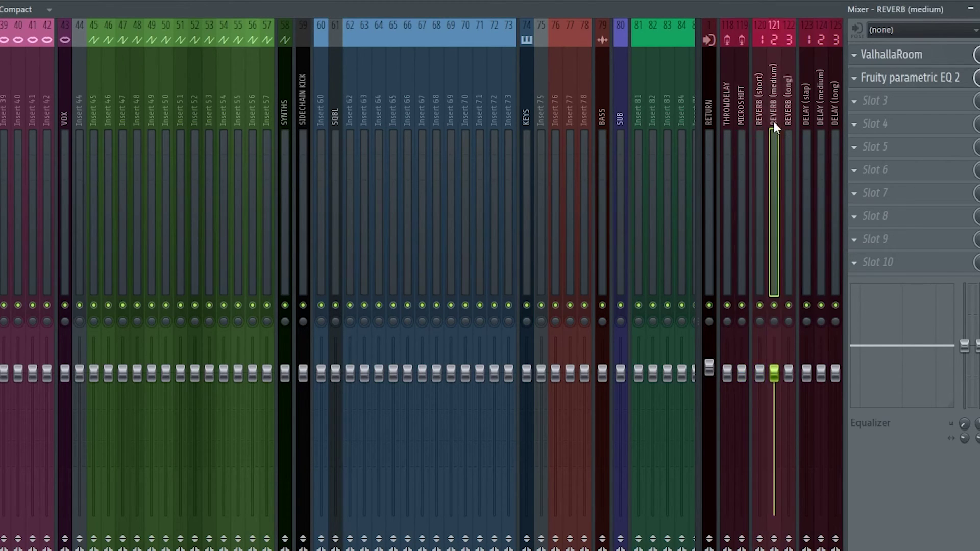
left_click(785, 121)
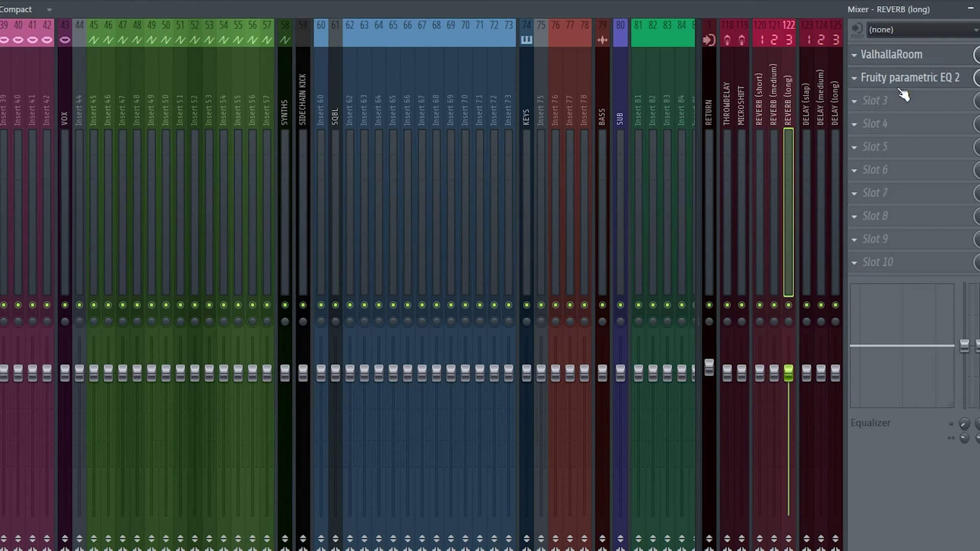
Recheck the three reverb sends, then open Fruity parametric EQ 2 on REVERB (short).
left_click(764, 106)
left_click(775, 107)
left_click(785, 106)
left_click(764, 104)
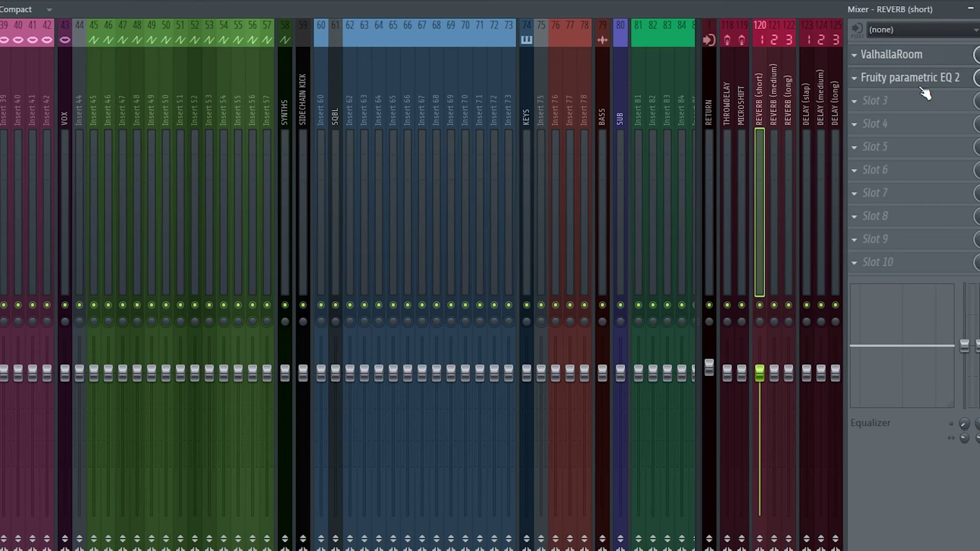
left_click(948, 79)
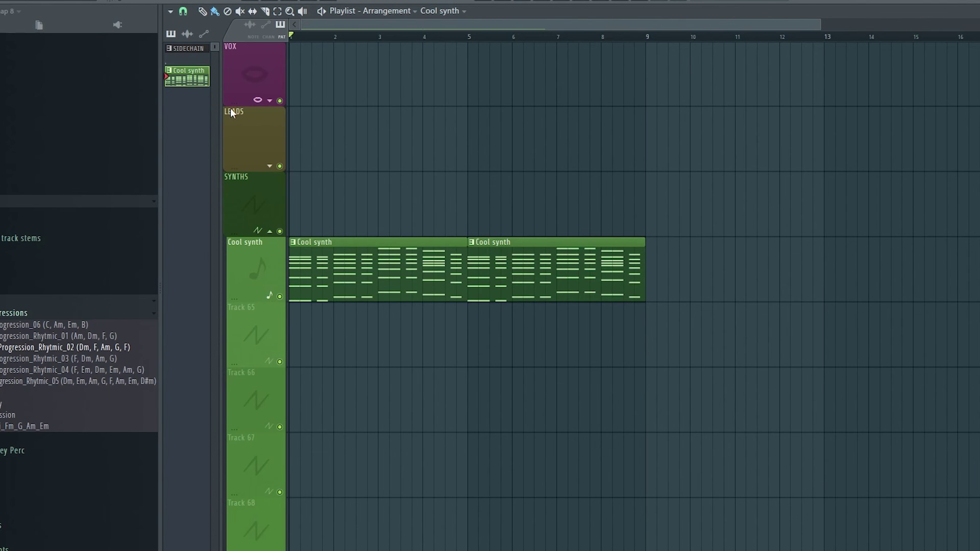
Consolidate the Cool synth track and render it as the Cool synth (consolidated) audio clip.
right_click(178, 82)
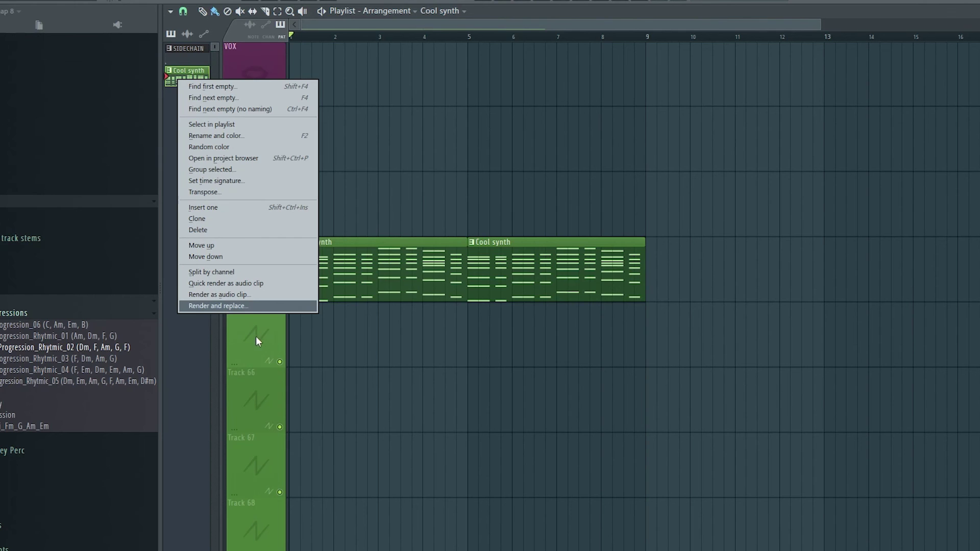
left_click(256, 336)
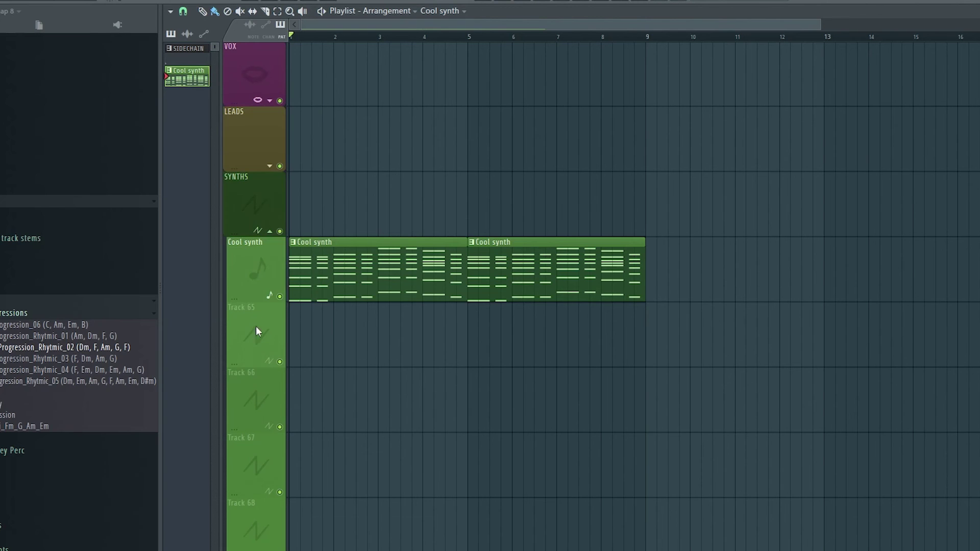
right_click(255, 290)
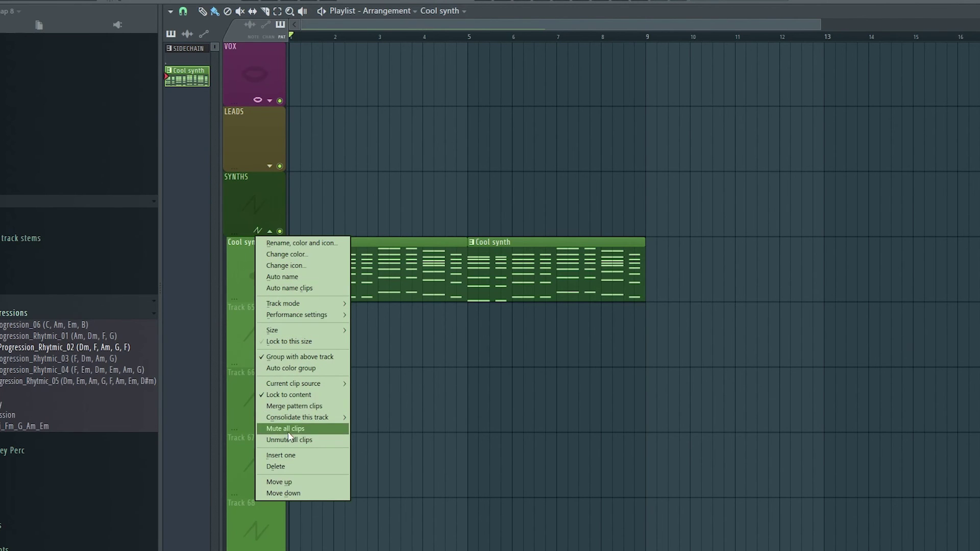
mouse_move(297, 418)
left_click(388, 415)
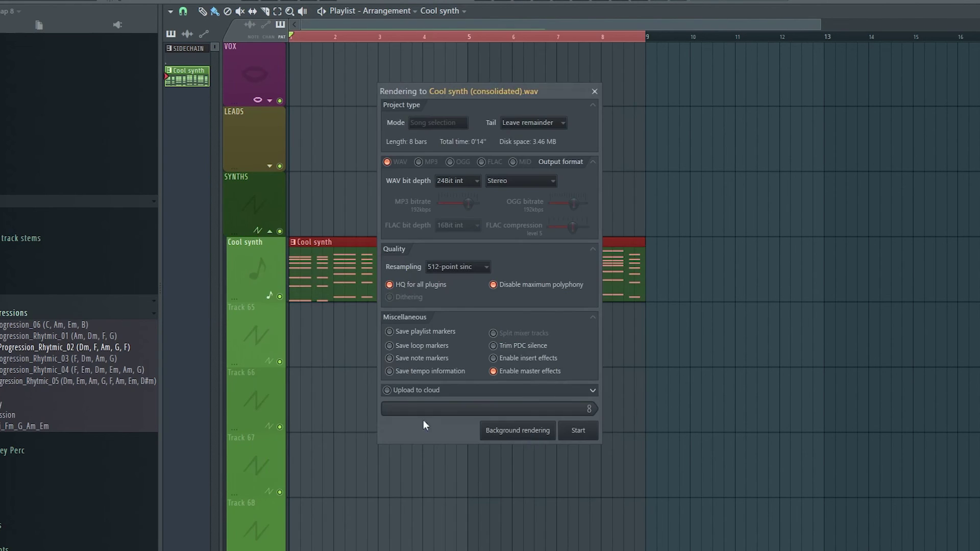
left_click(578, 430)
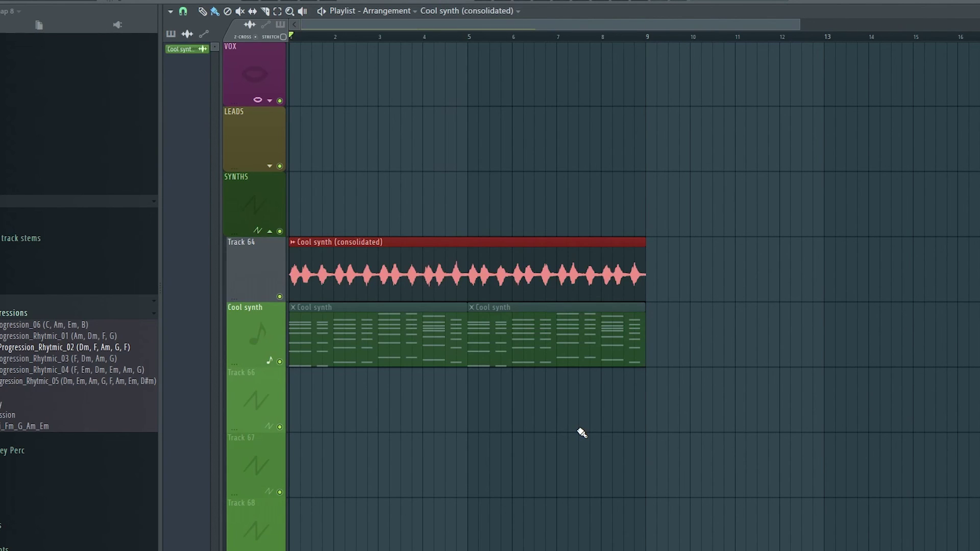
Delete the Serum_x64 channel from the Channel rack.
key("F6")
right_click(481, 165)
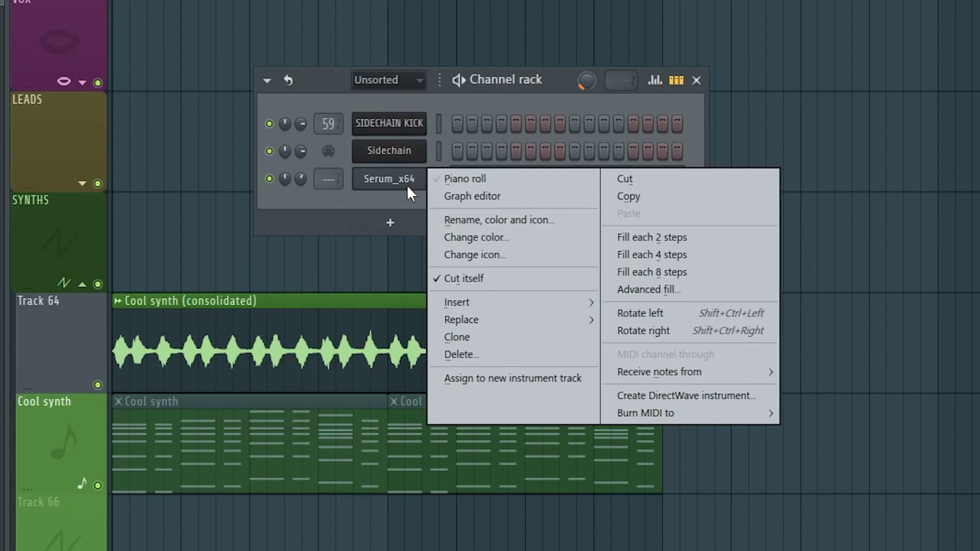
left_click(476, 355)
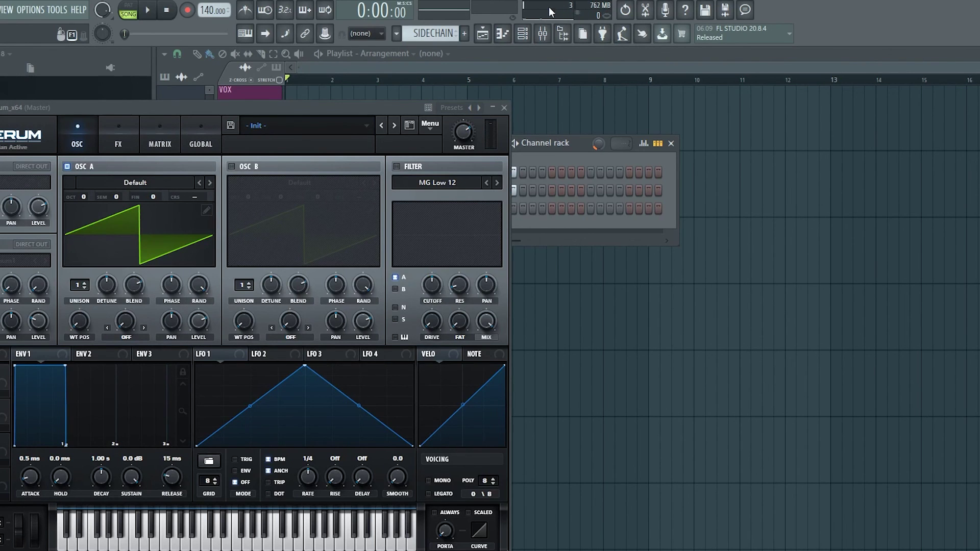
Compare Serum_x64's CPU usage with Fruity parametric EQ 2 in the Plugin performance monitor.
left_click(550, 8)
left_click(504, 108)
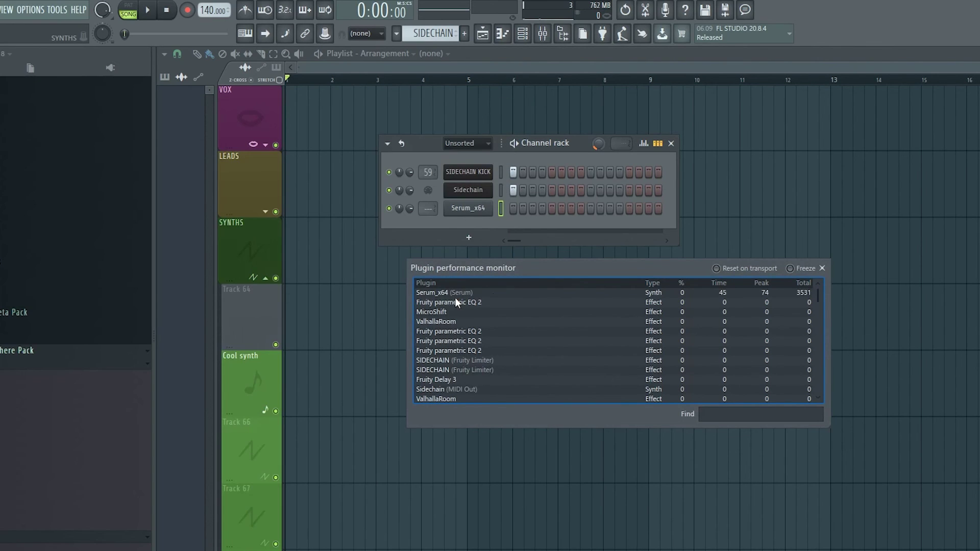
left_click(492, 293)
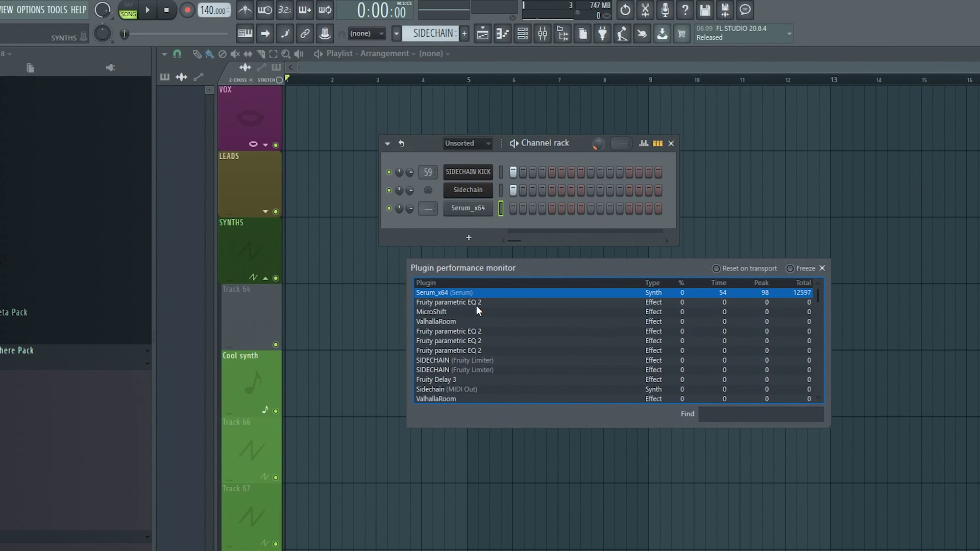
left_click(477, 305)
left_click(467, 294)
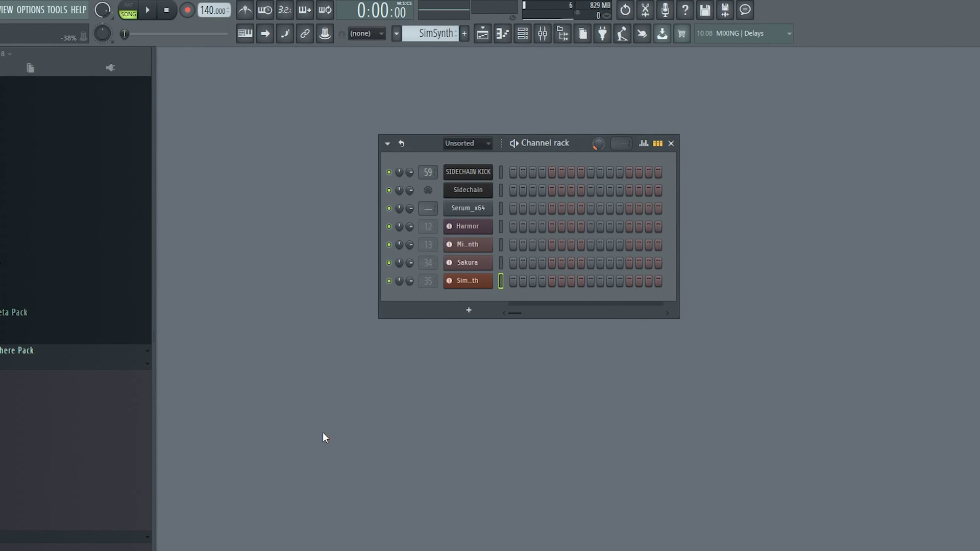
Load Fruity Parametric EQ 2 into Slot 1 of the SimSynth mixer insert.
left_click(544, 34)
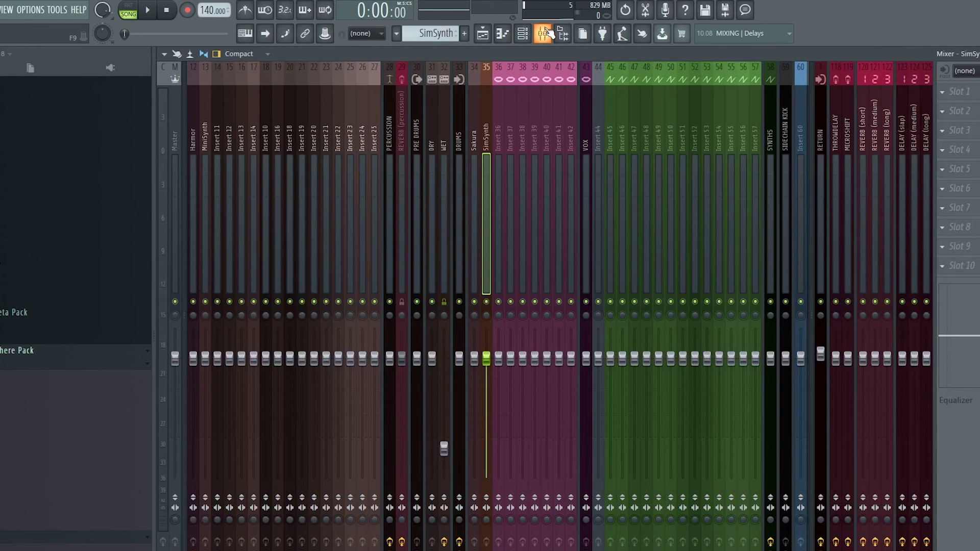
left_click(956, 94)
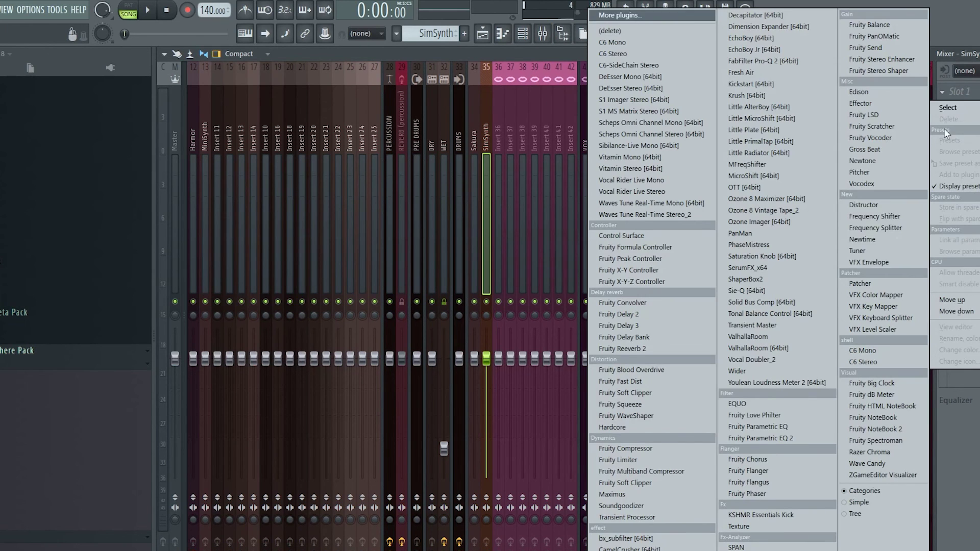
left_click(775, 439)
Turn EQ band 1 into a steep high-pass filter near 60 Hz.
scroll(256, 80, "down", 2)
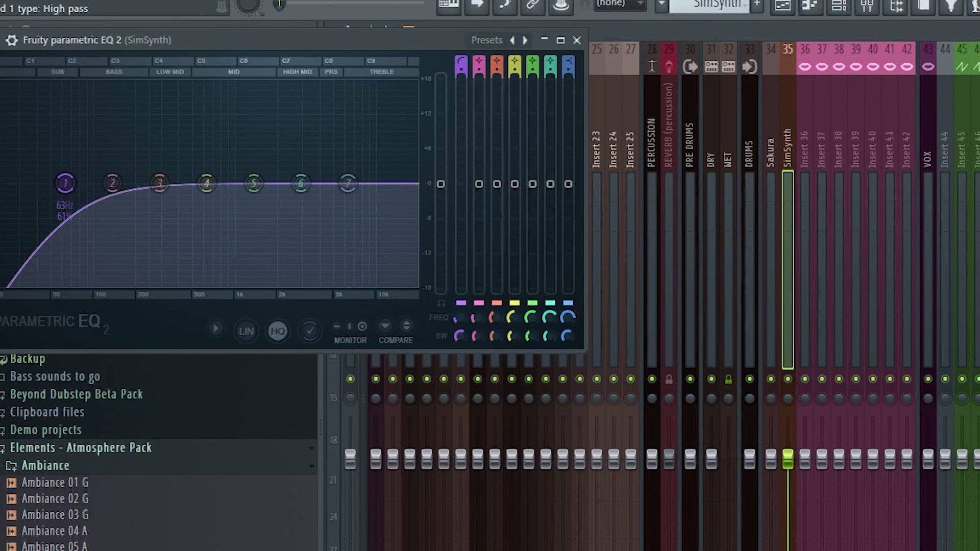
scroll(71, 181, "up", 5)
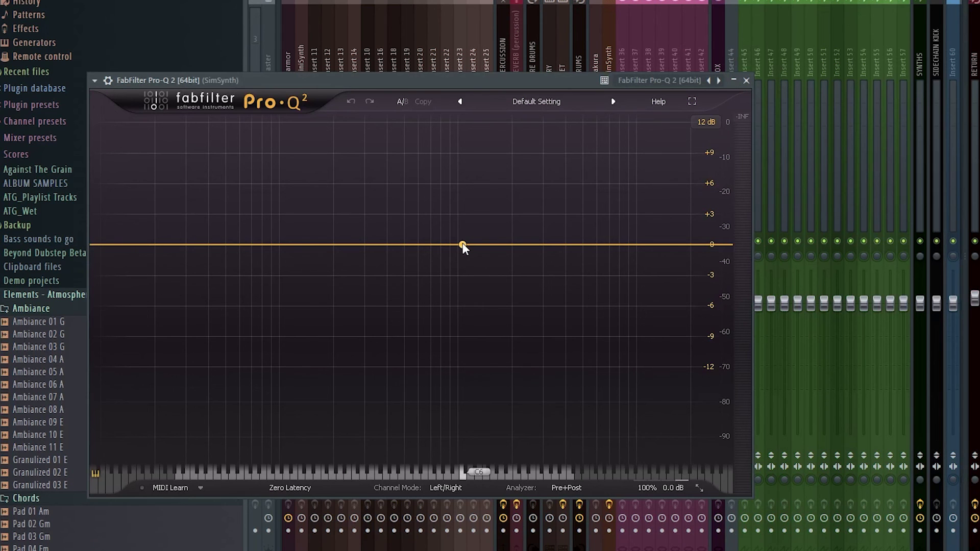
left_click_drag(462, 245, 409, 214)
scroll(475, 323, "up", 3)
scroll(409, 214, "up", 5)
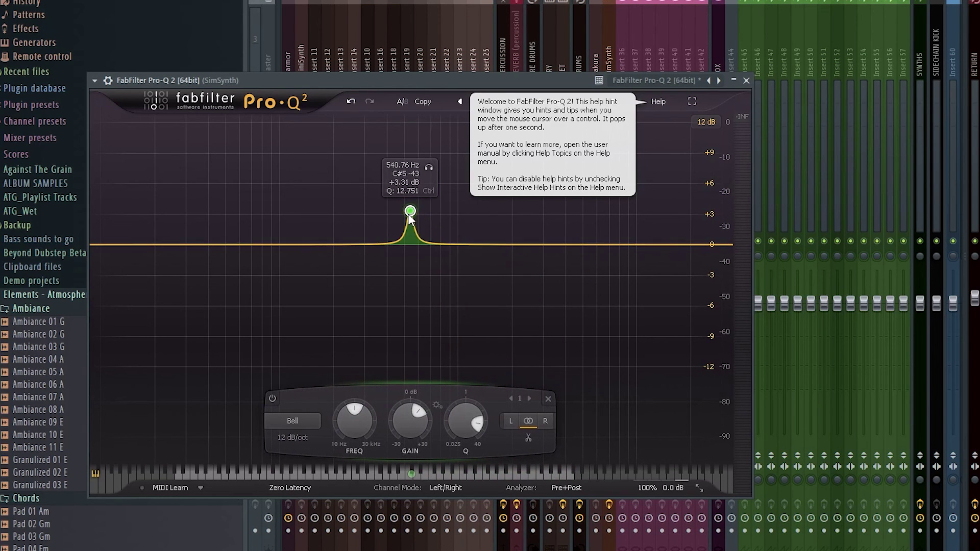
scroll(410, 215, "down", 6)
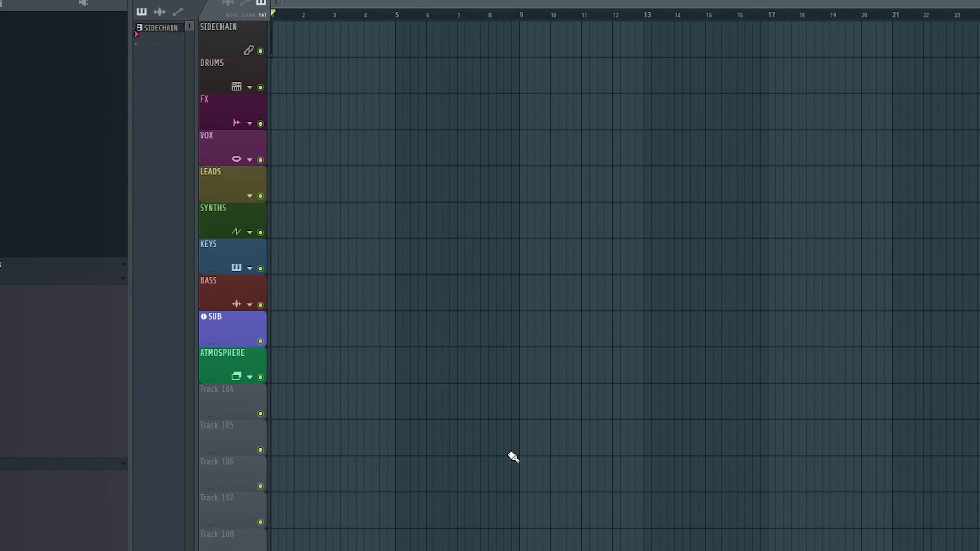